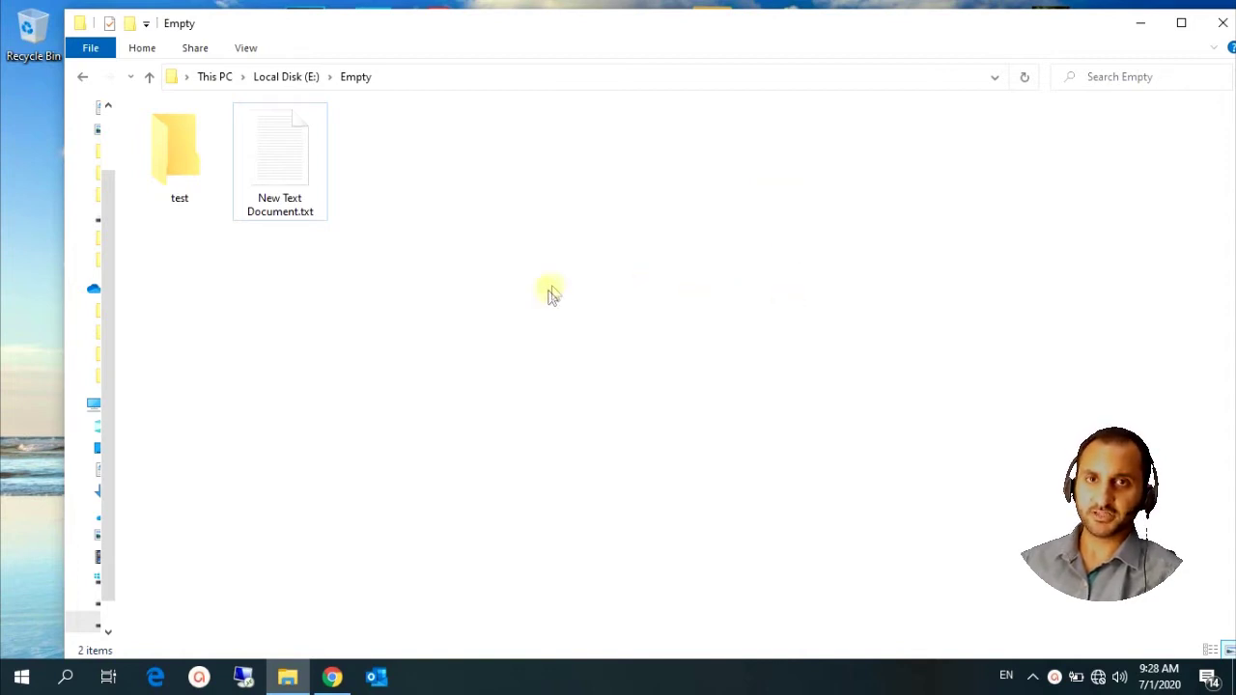
Step: Select New Text Document.txt in the E:\Empty folder
left_click(296, 308)
Step: Copy New Text Document.txt from Empty and paste it into the test folder
left_click(296, 204)
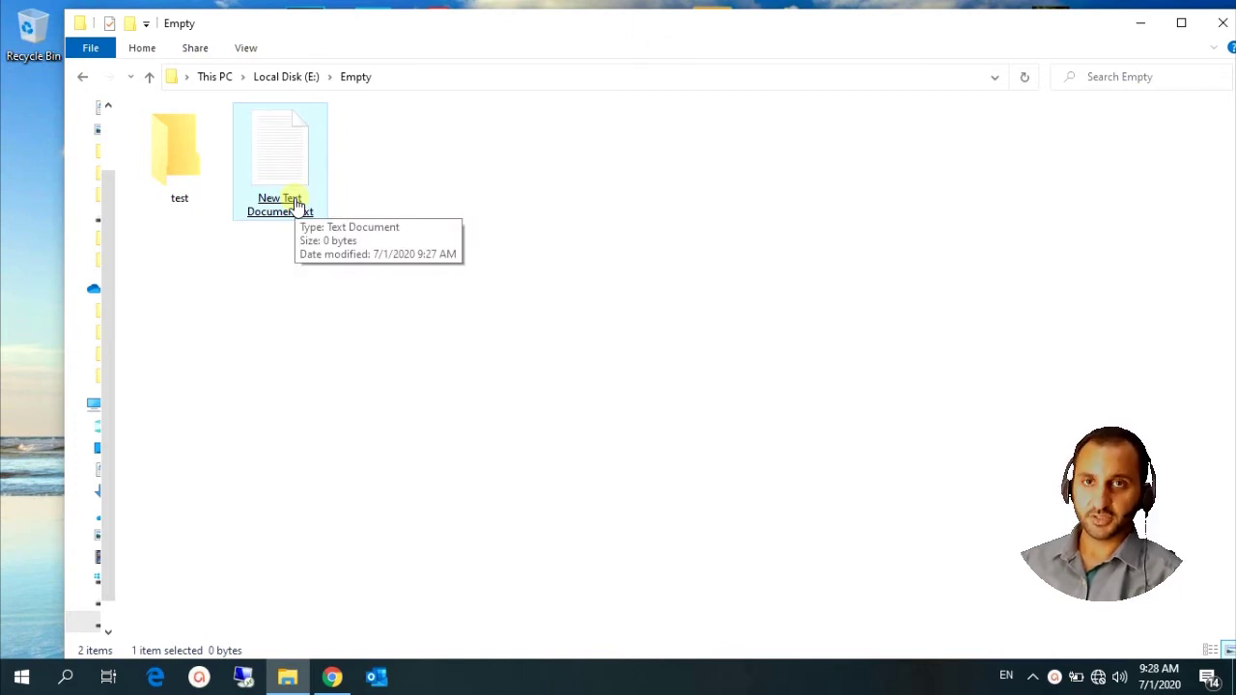
right_click(296, 204)
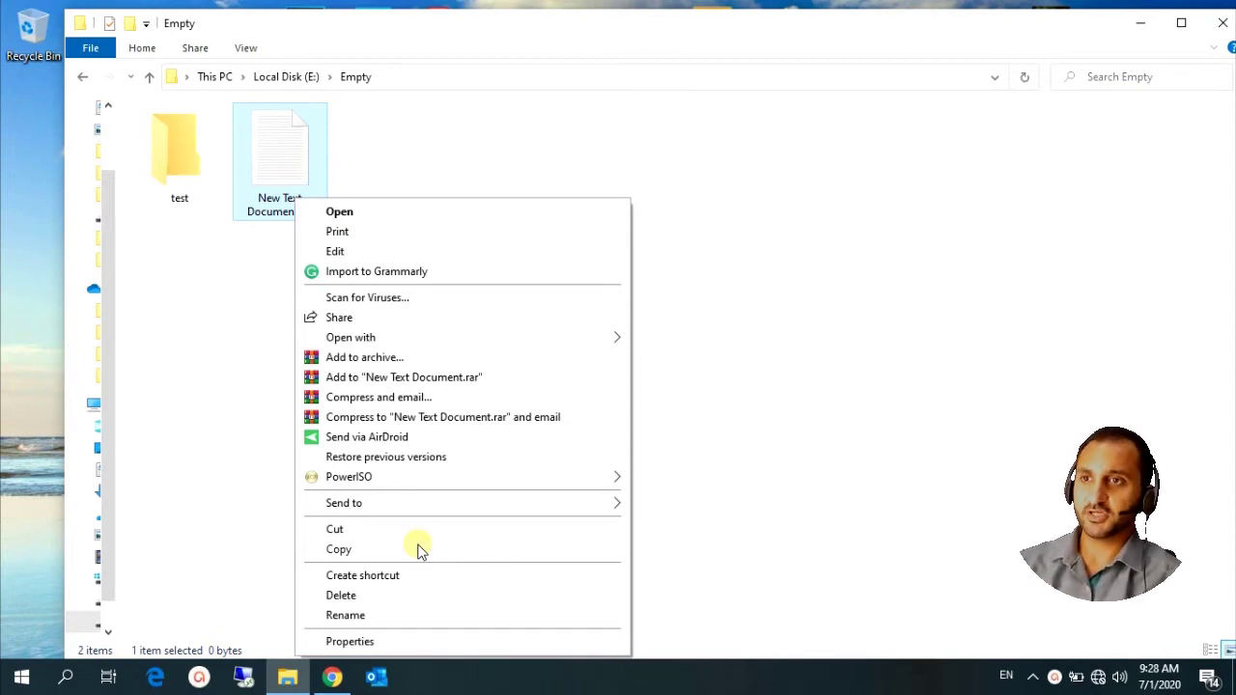
left_click(419, 550)
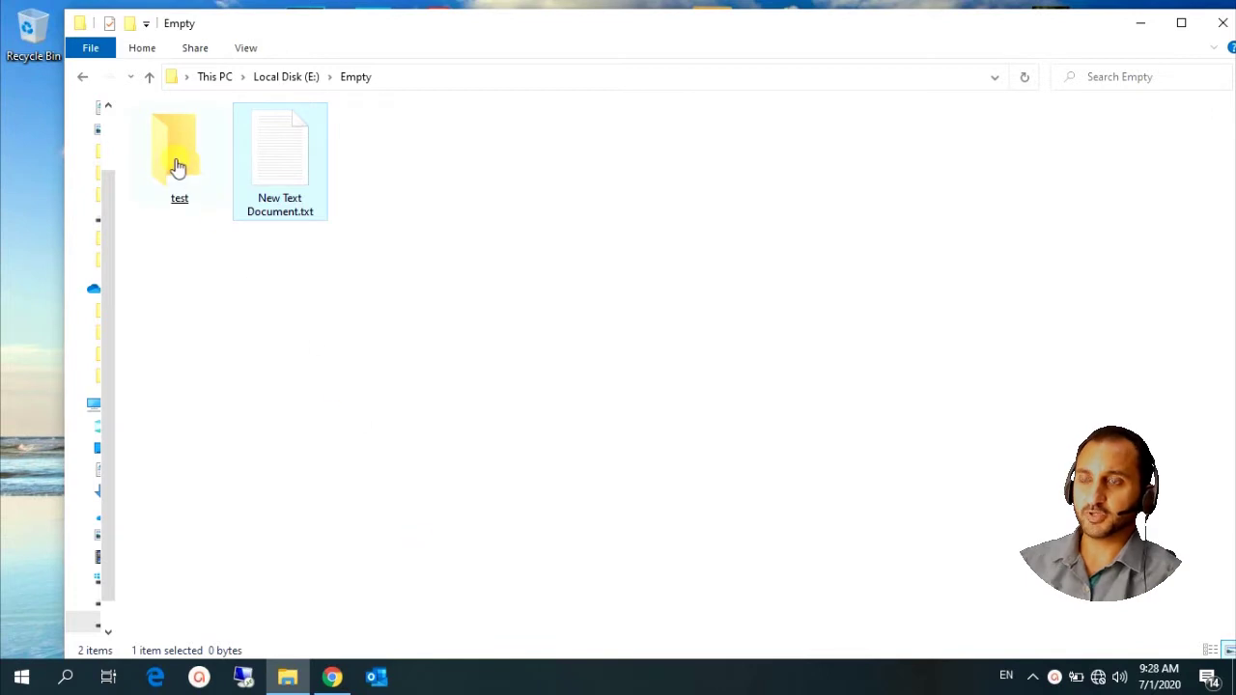
double_click(177, 165)
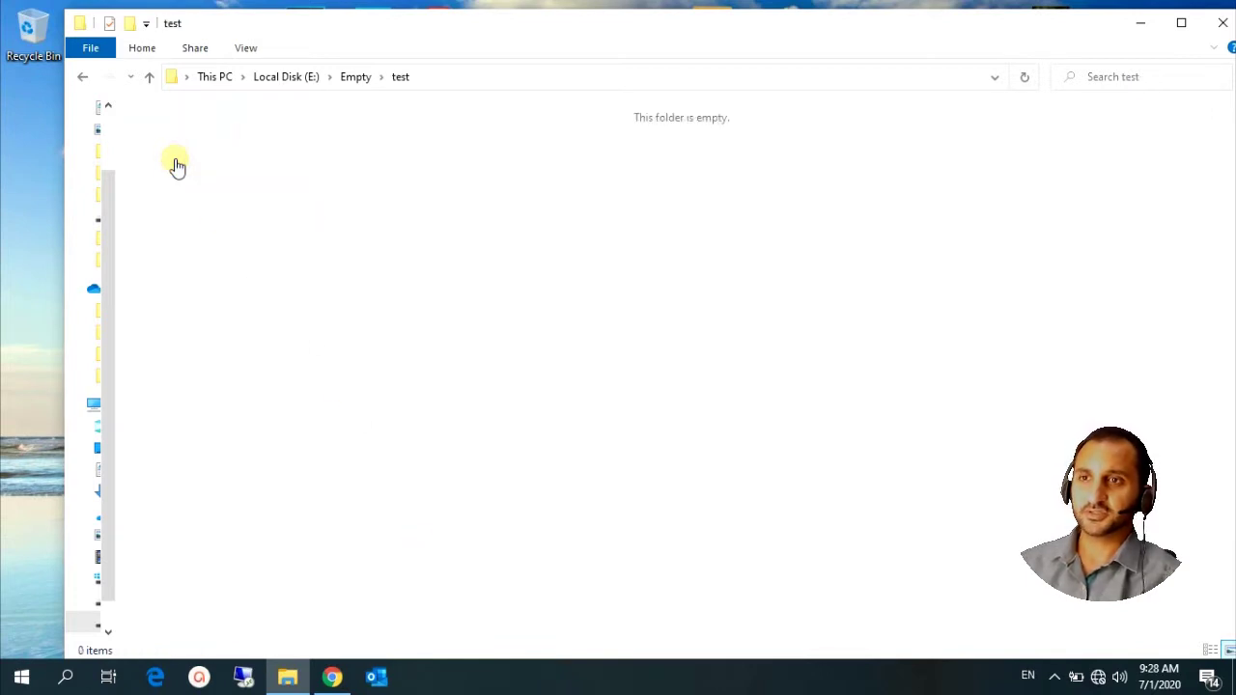
right_click(258, 163)
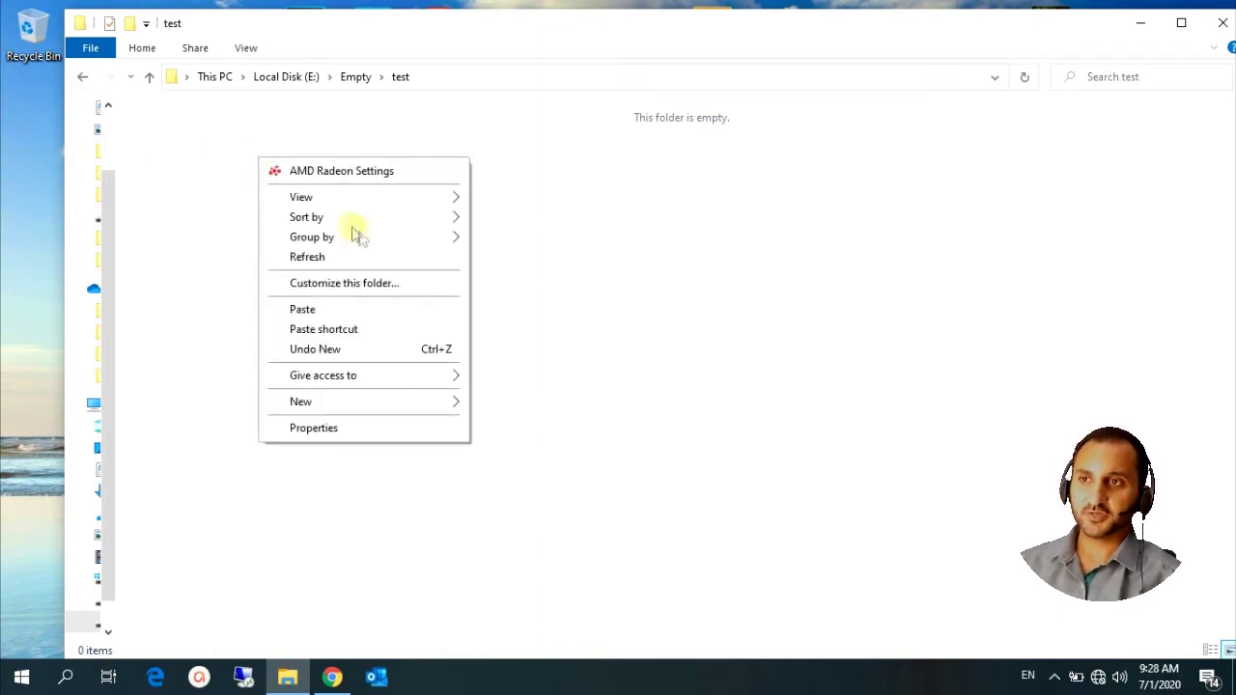
left_click(430, 307)
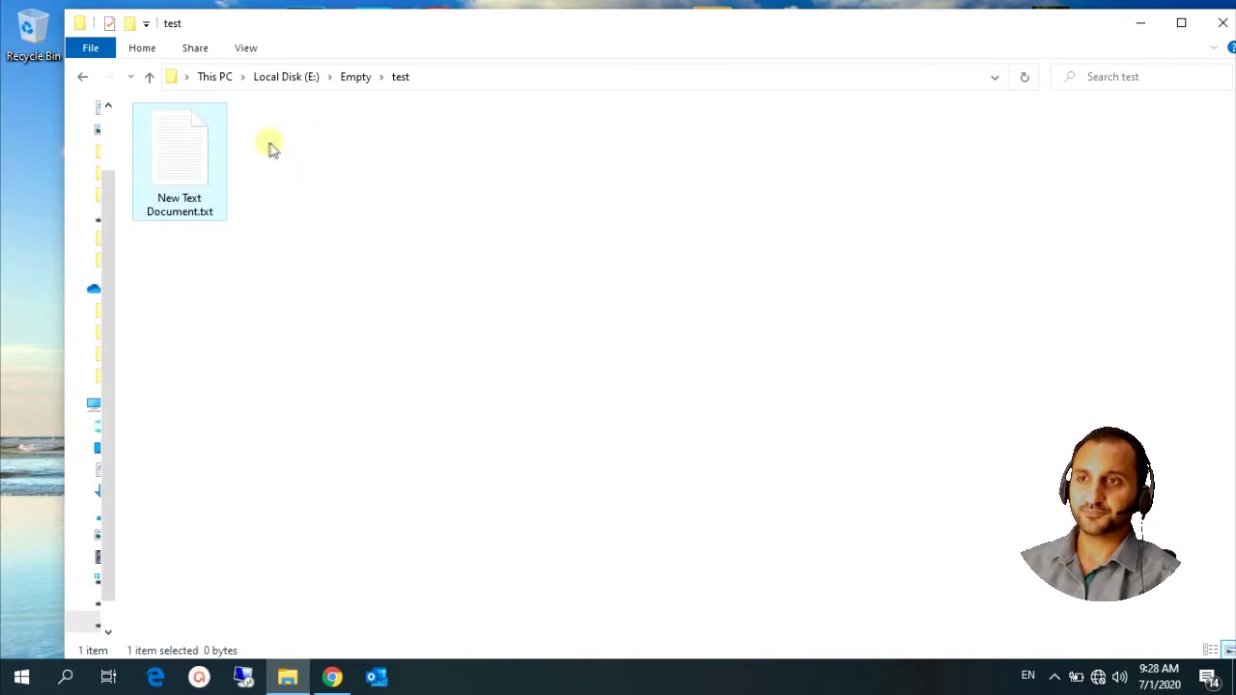
Step: Check the pasted copy is blank, then type 'test 1' into the original and save it
double_click(185, 160)
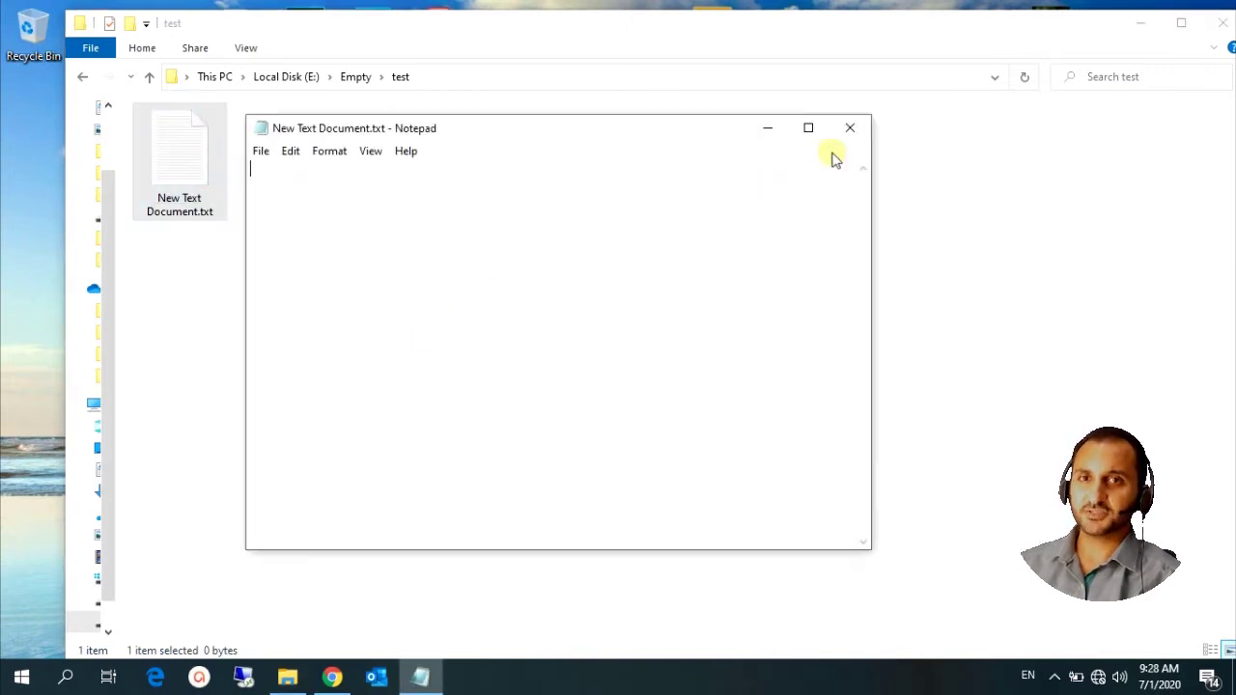
left_click(850, 128)
left_click(355, 76)
left_click(290, 164)
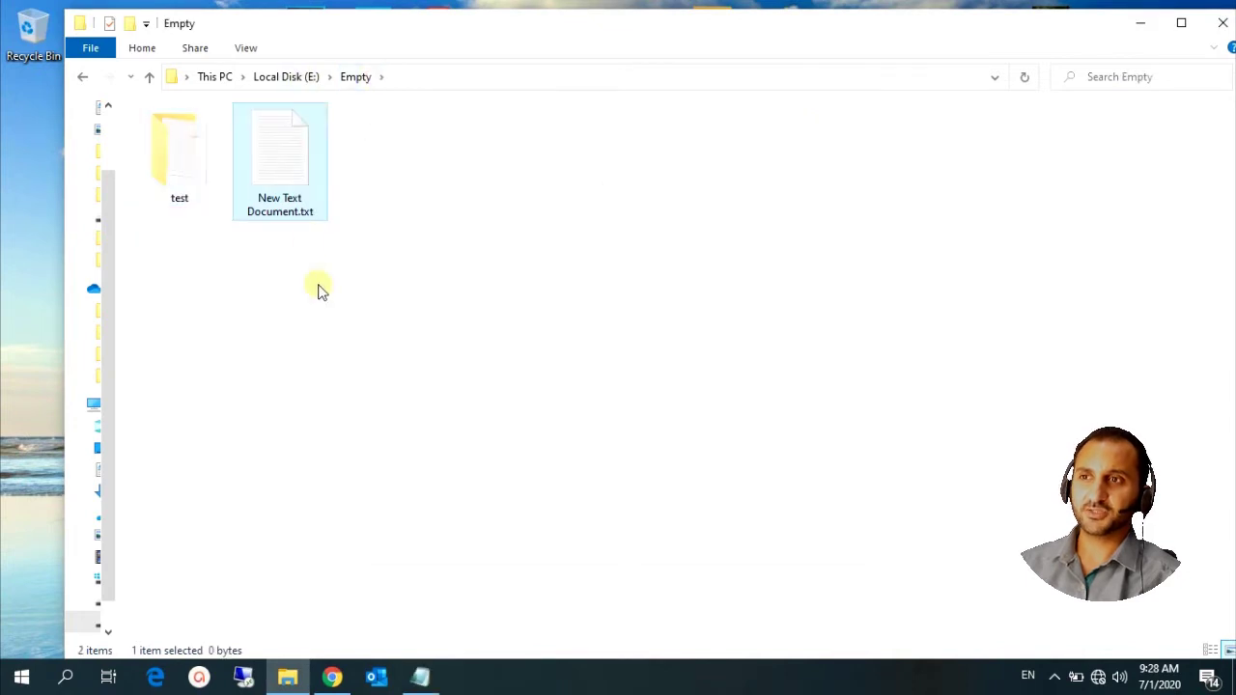
double_click(301, 189)
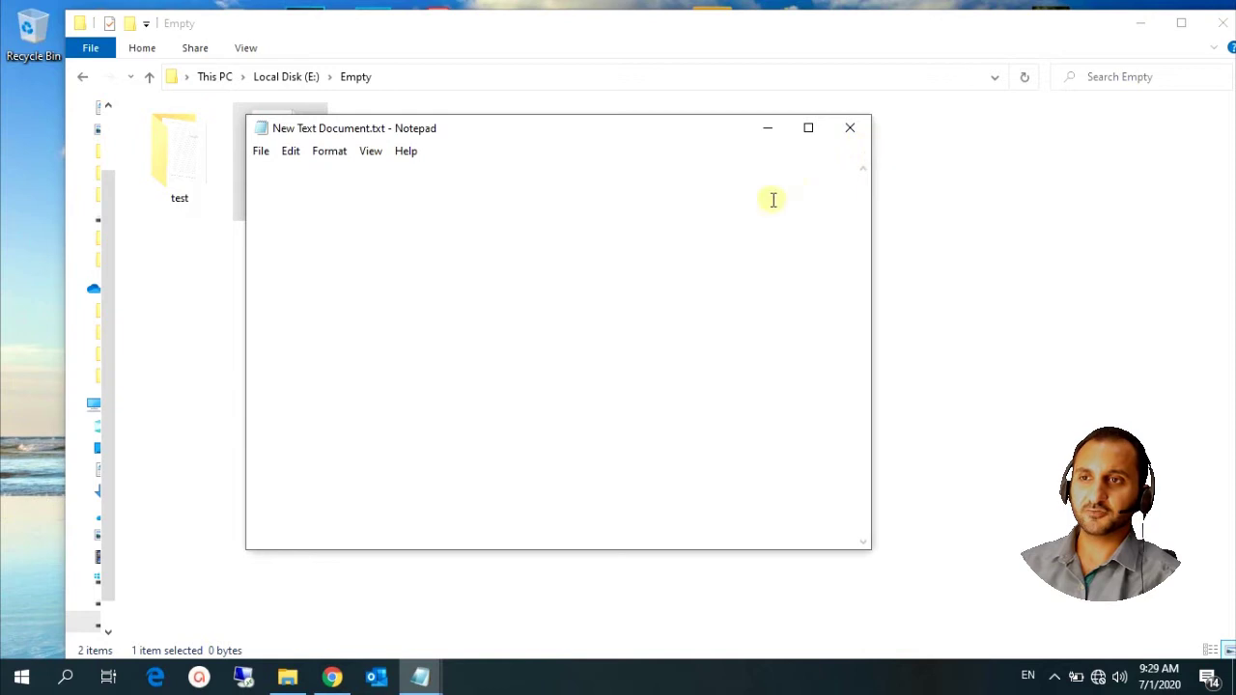
type("test")
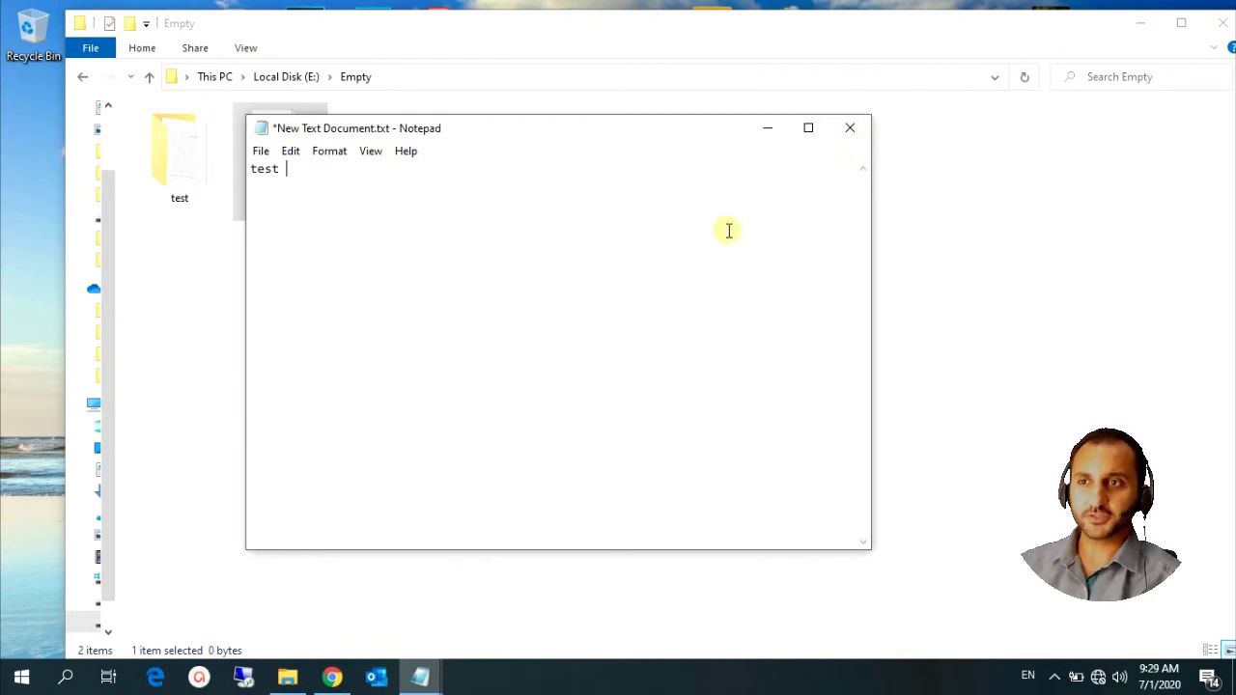
type("  1")
key("ctrl+s")
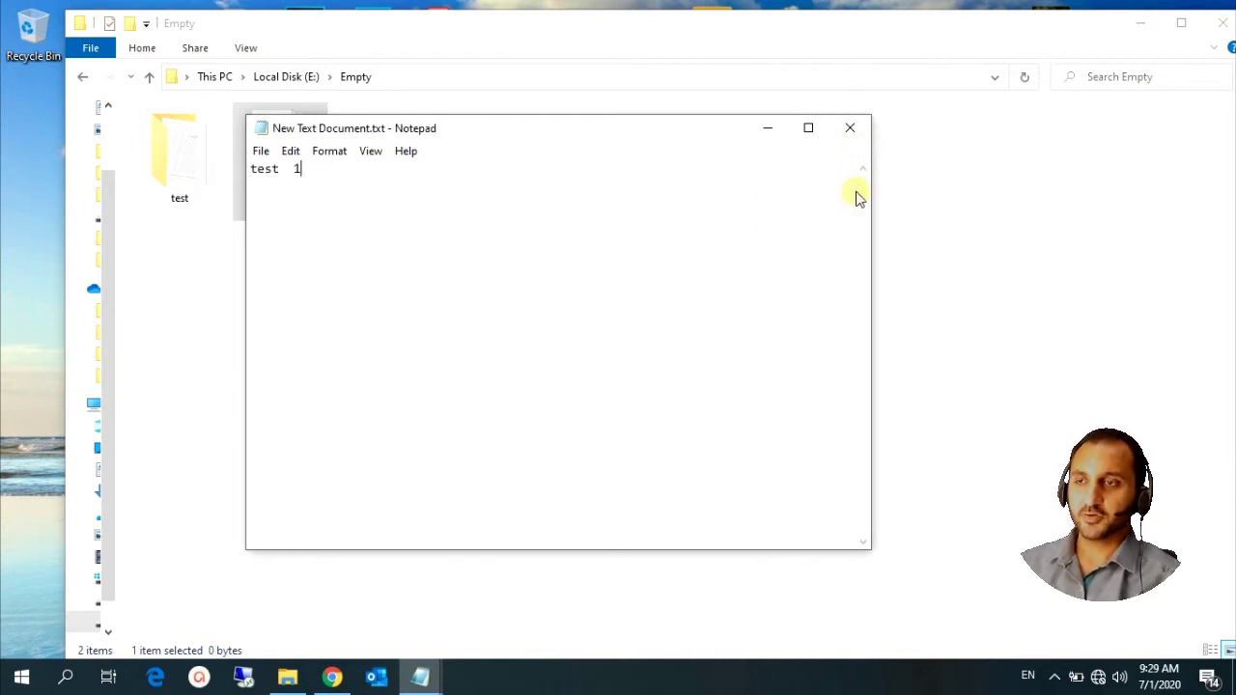
left_click(850, 128)
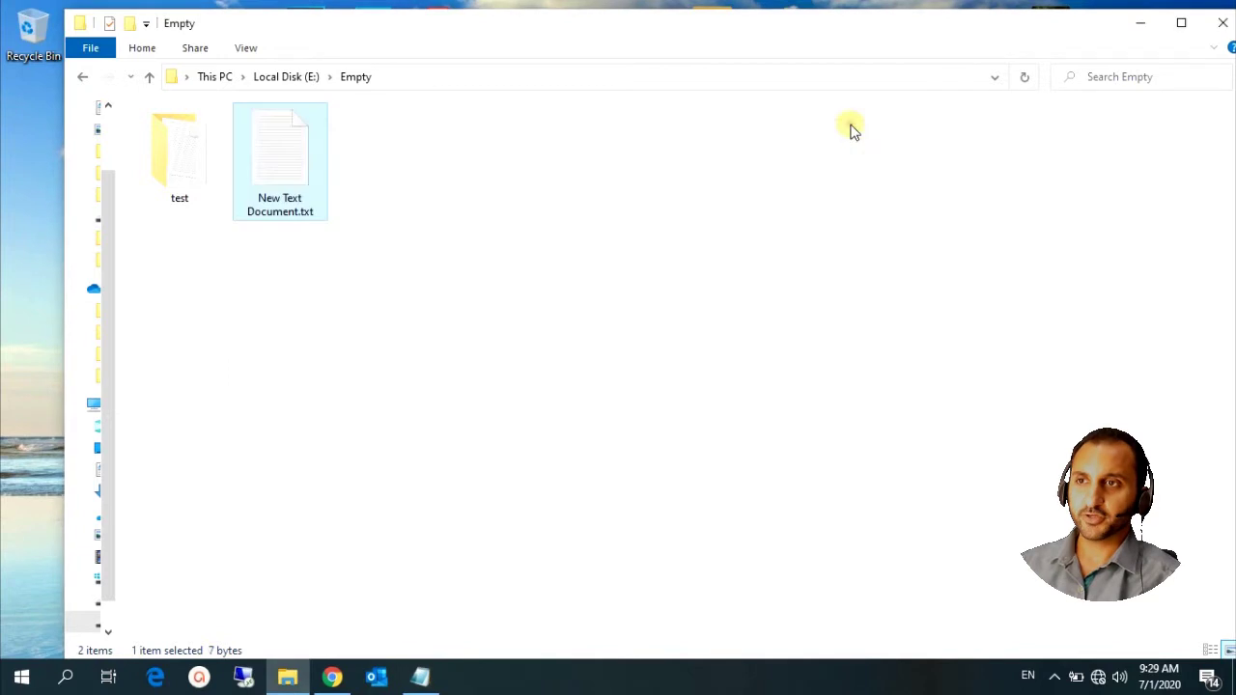
Step: Compare both files: the copy in test is still empty, the original reads 'test 1'
double_click(165, 135)
double_click(180, 155)
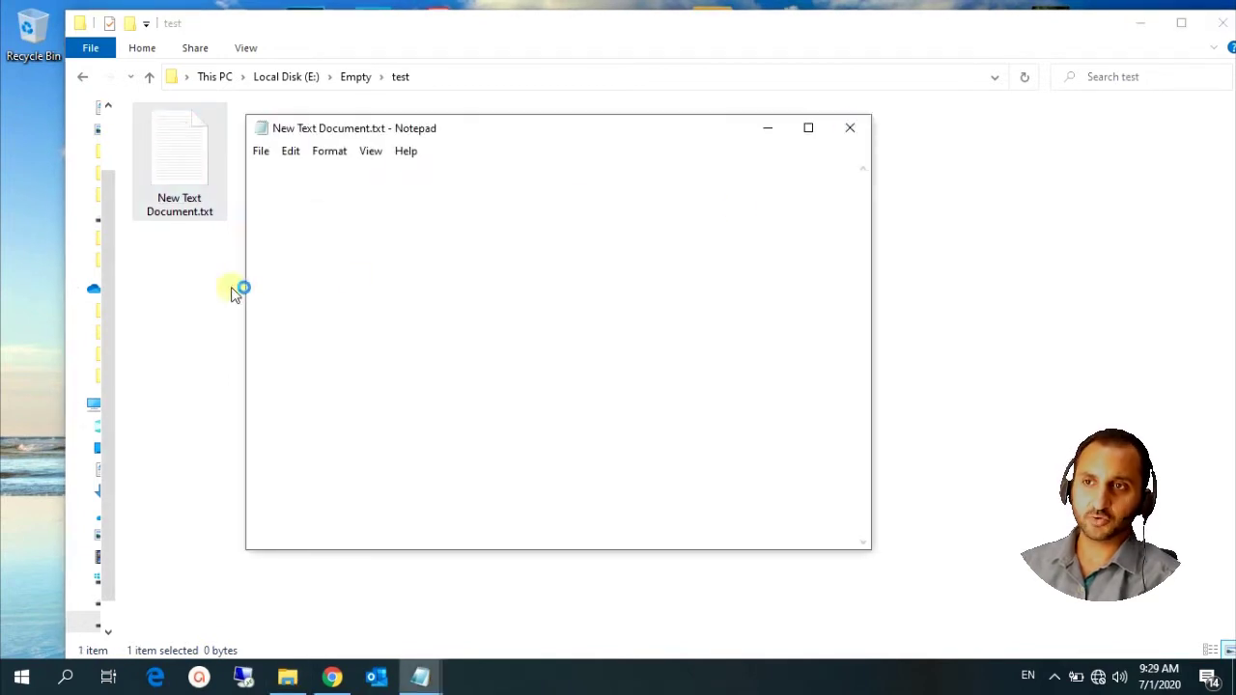
left_click(849, 127)
double_click(183, 183)
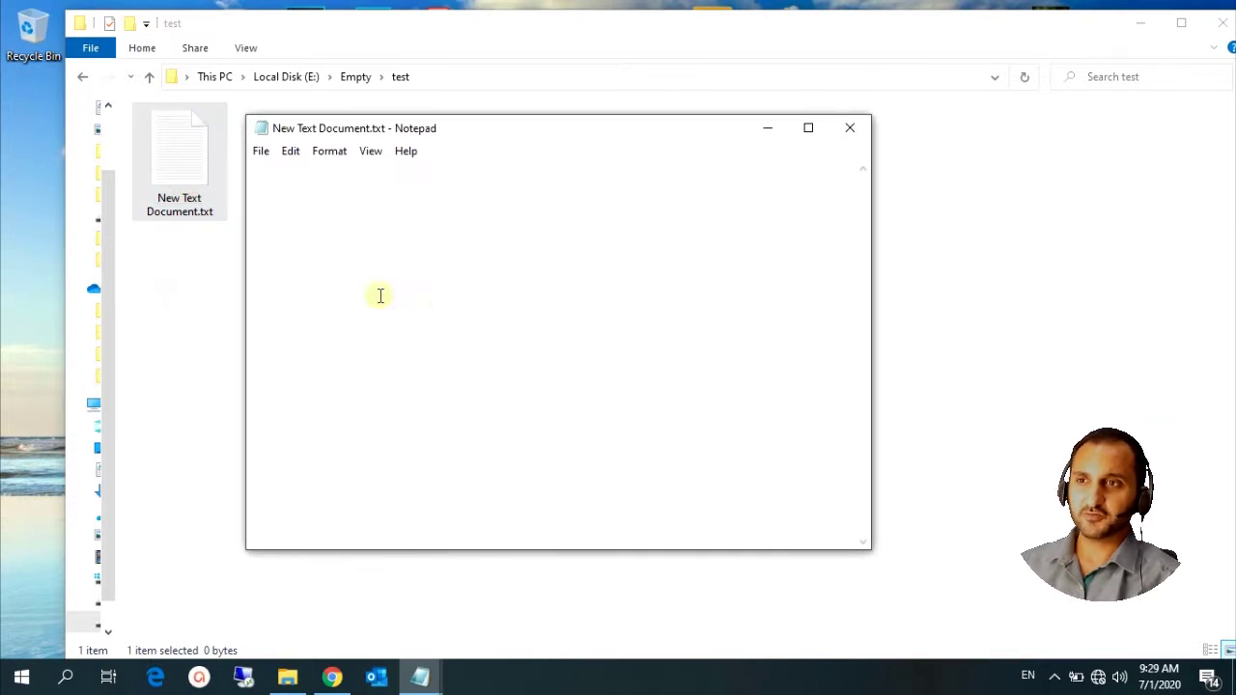
left_click(850, 130)
left_click(354, 79)
left_click(296, 191)
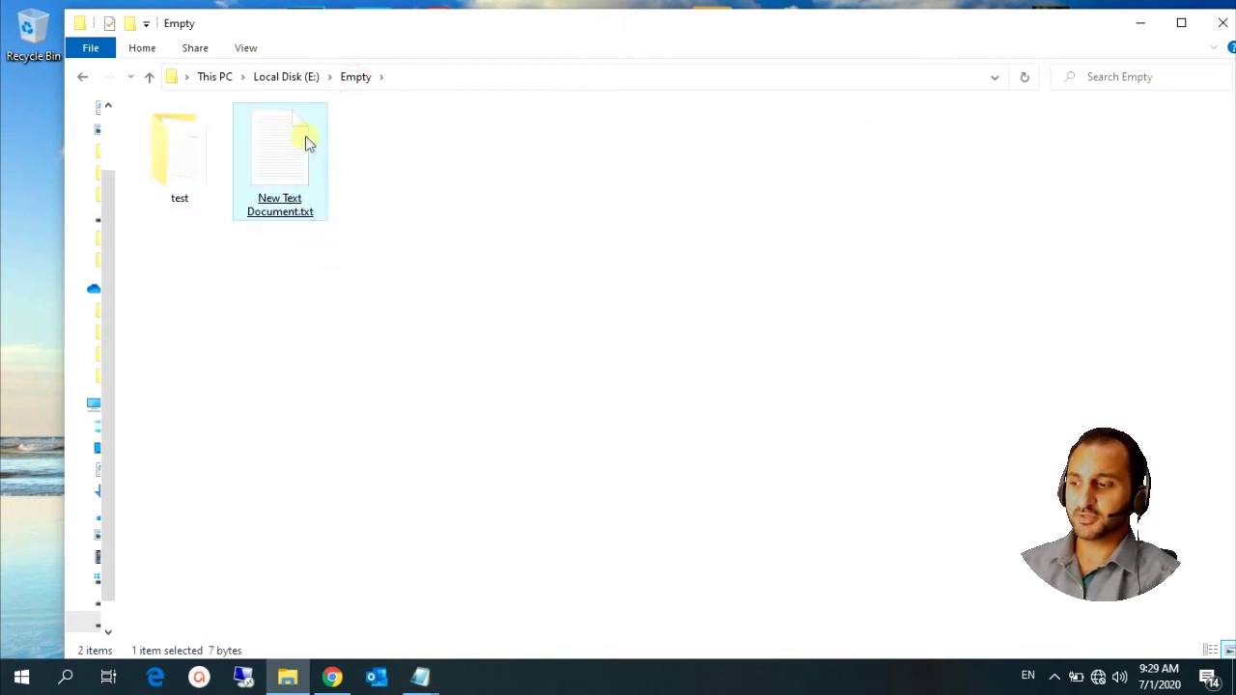
double_click(302, 180)
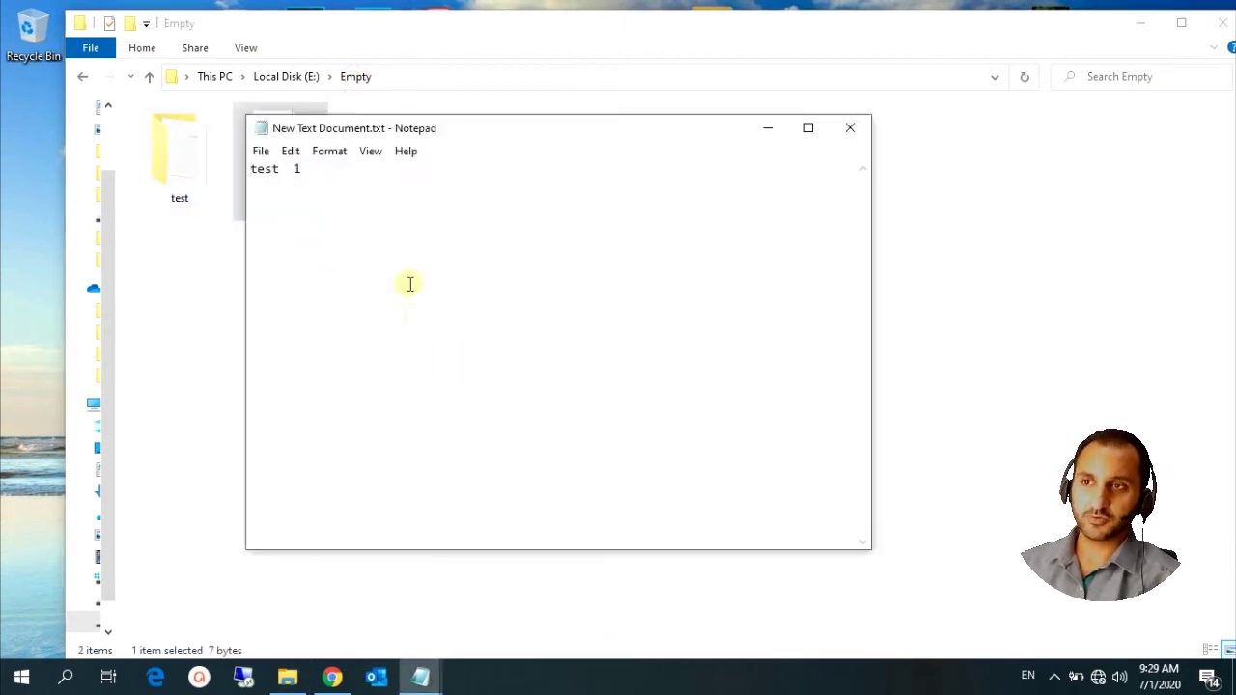
left_click_drag(254, 170, 386, 196)
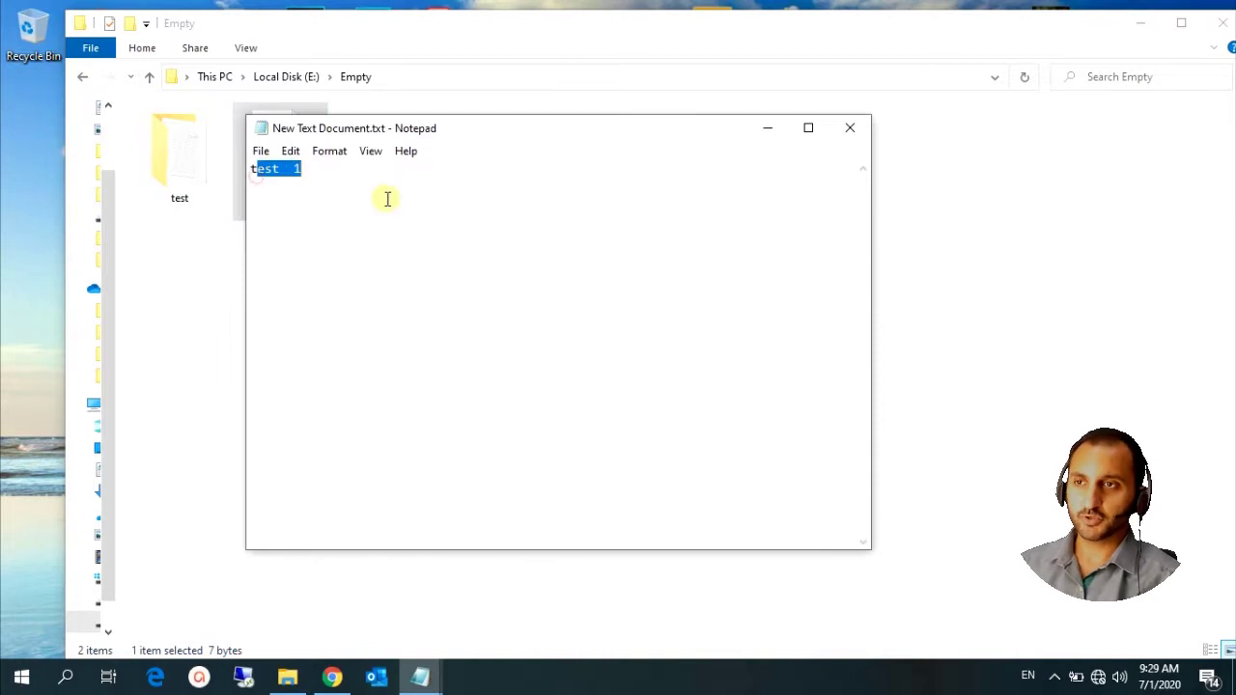
left_click(850, 128)
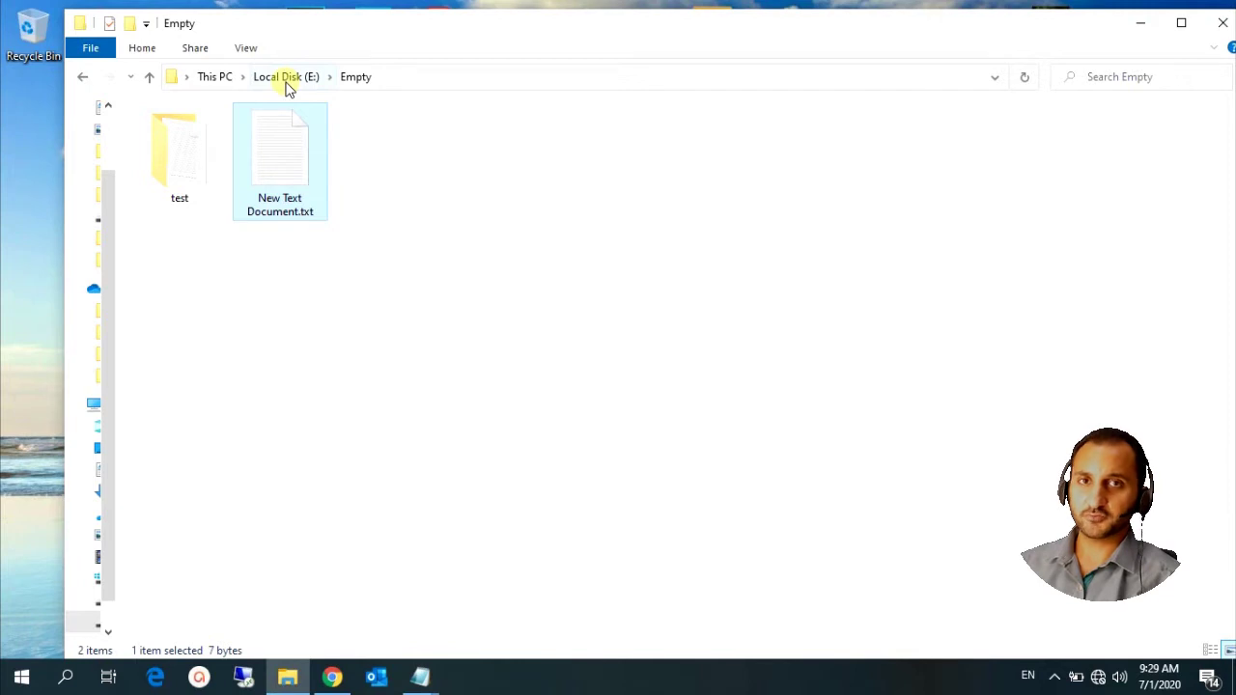
Step: Save 'test 2' into the copy in test and confirm the original still reads 'test 1'
double_click(224, 153)
type("t")
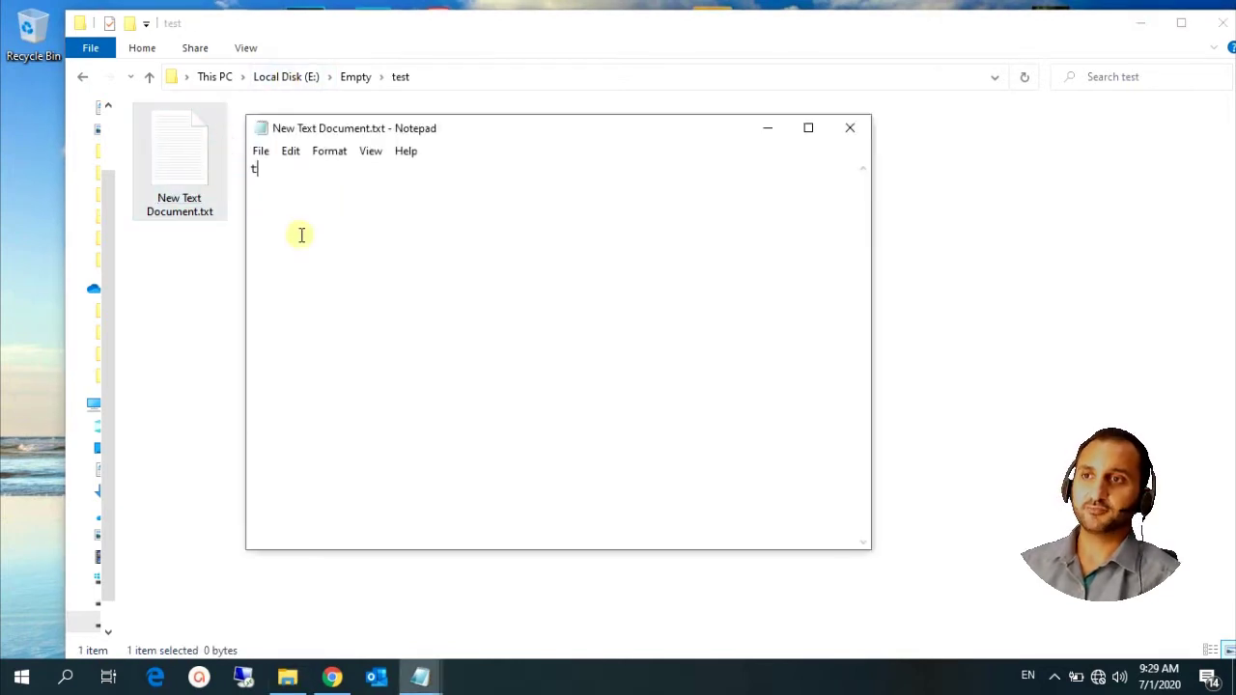
type("est  ")
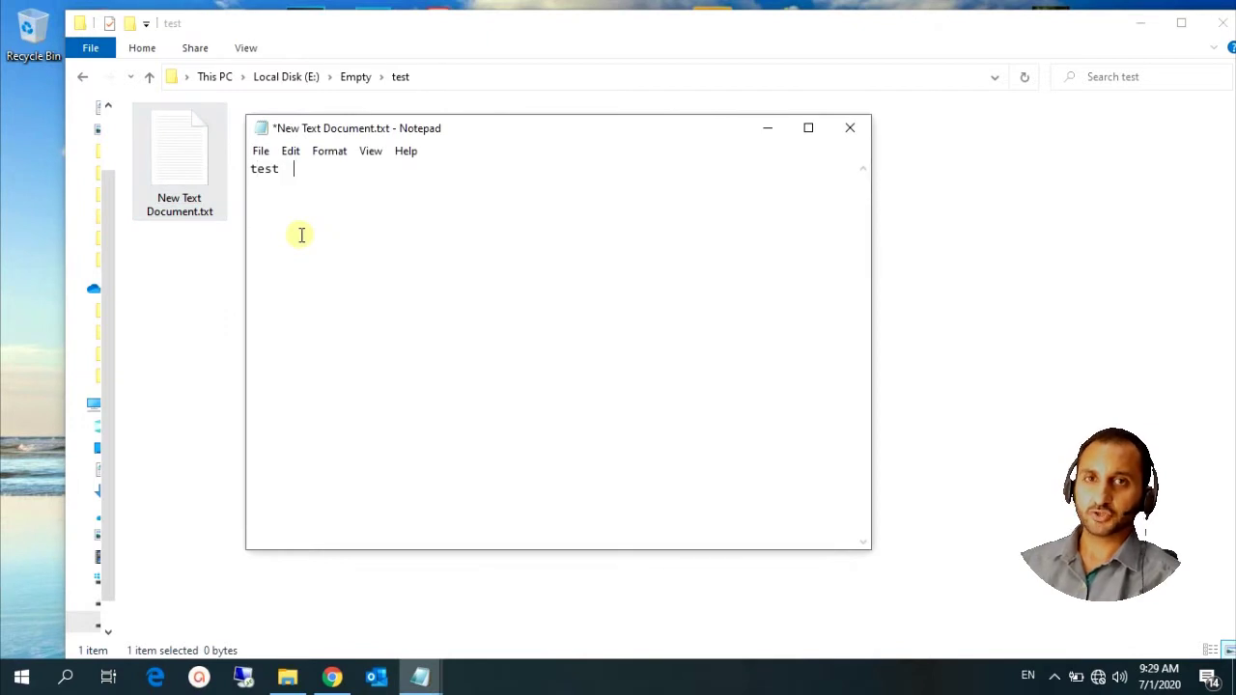
type("2")
key("ctrl+s")
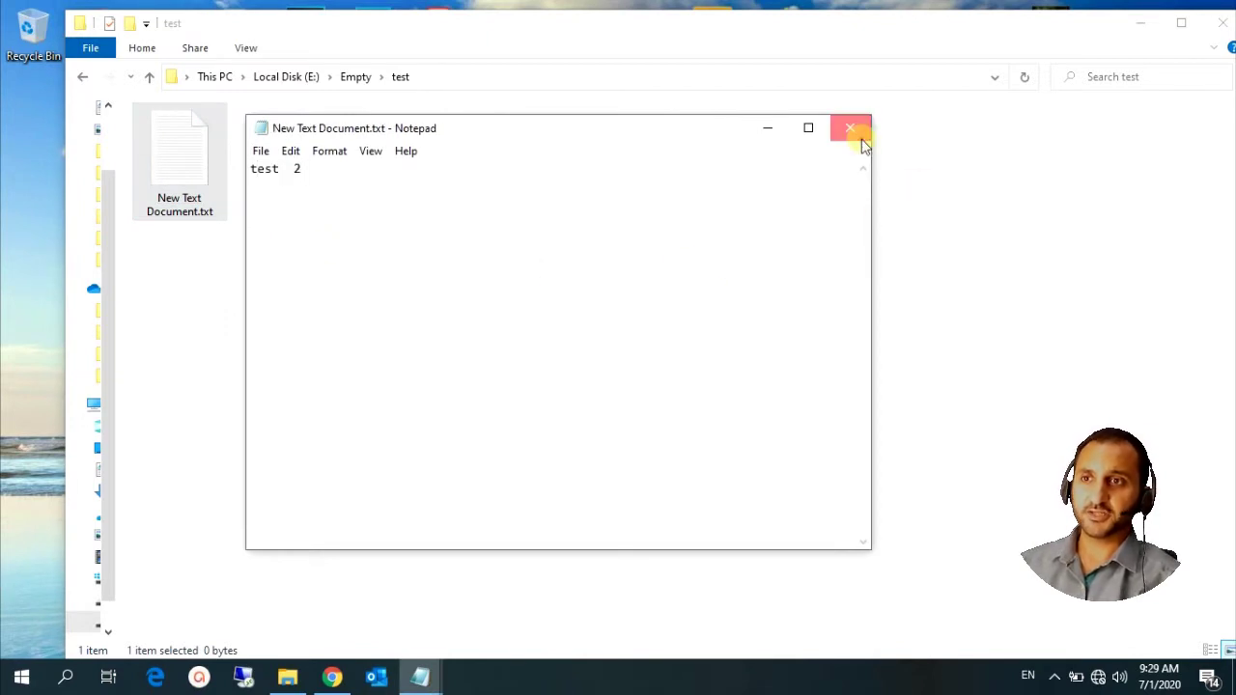
left_click(850, 129)
left_click(367, 78)
double_click(277, 182)
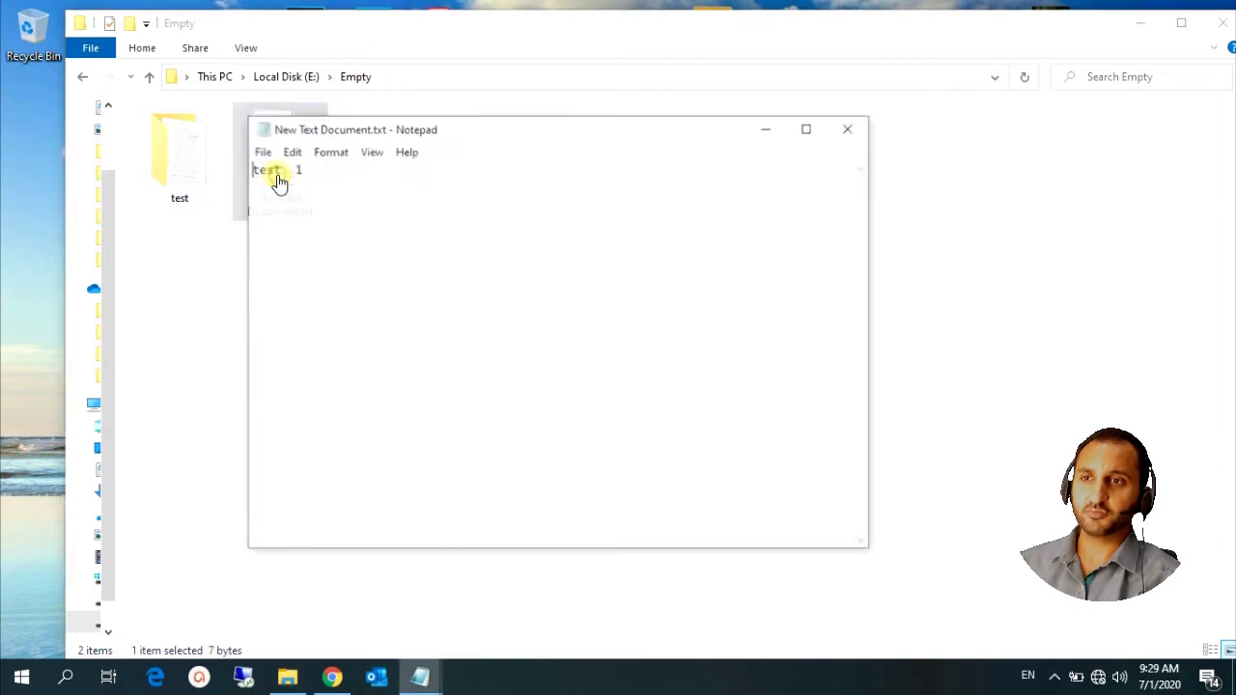
left_click(846, 133)
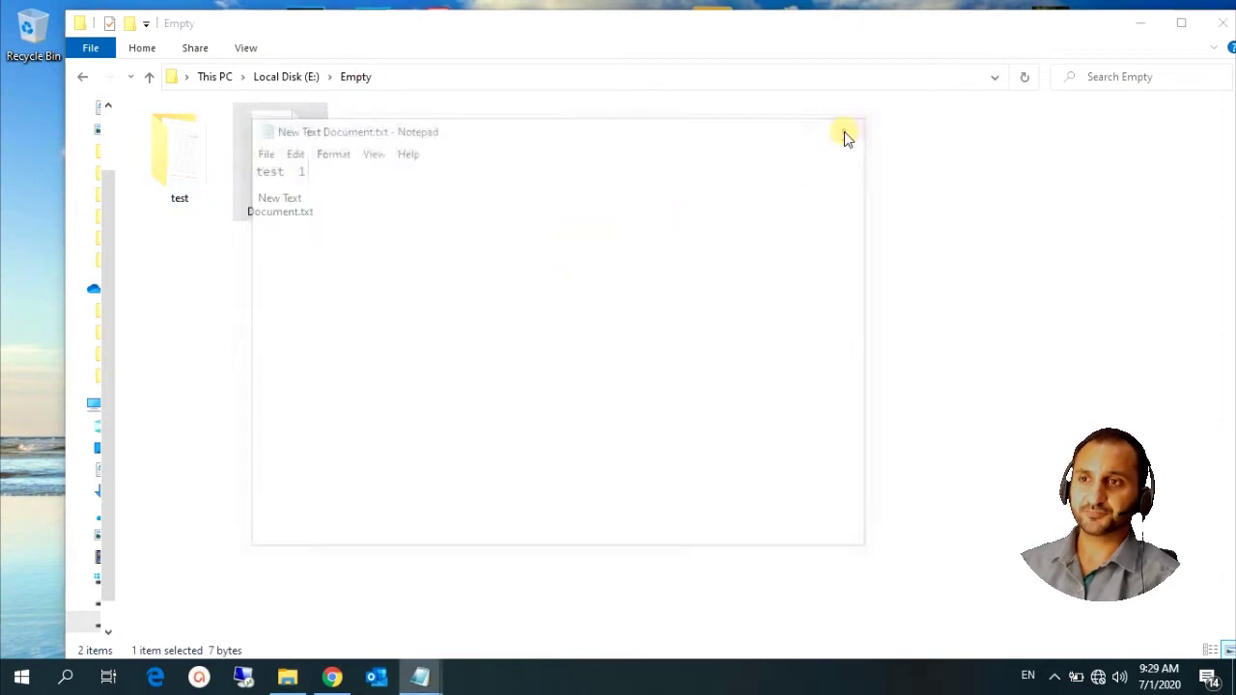
Step: Permanently delete the copy in the test folder with Shift+Delete
double_click(163, 160)
left_click_drag(280, 211, 166, 189)
key("shift+Delete")
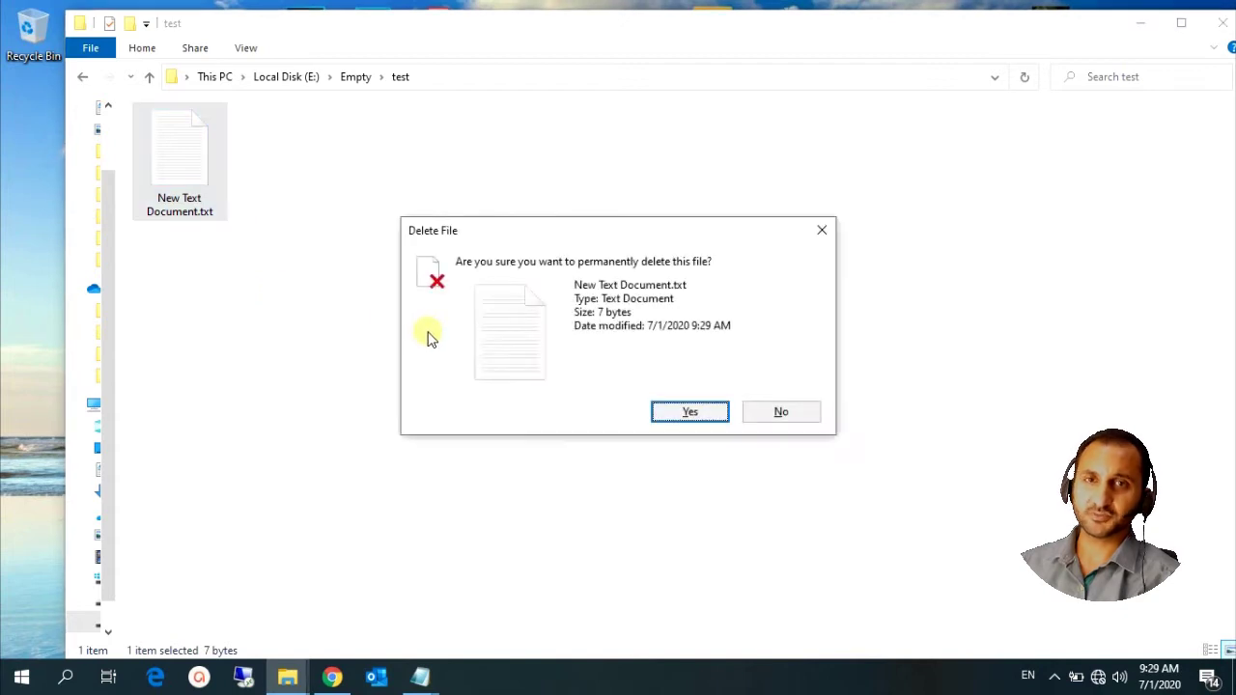
key("Return")
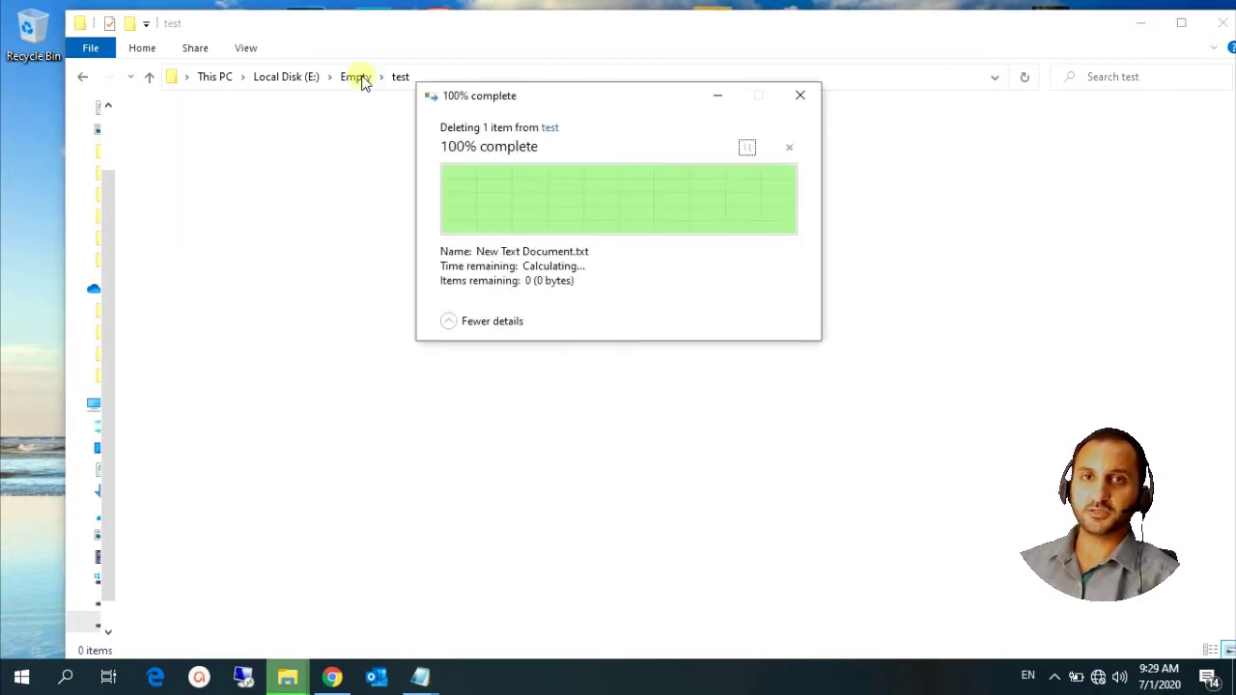
Step: Paste a shortcut to New Text Document.txt into test and open it, showing 'test 1'
left_click(358, 77)
left_click(276, 205)
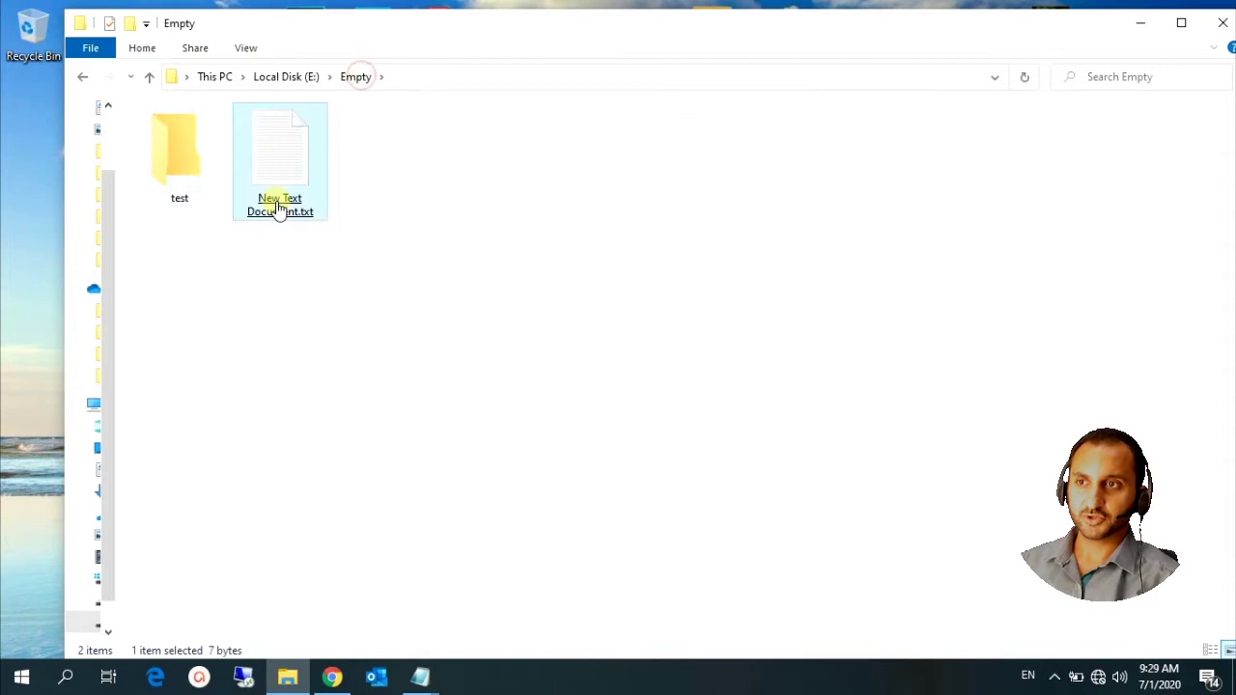
right_click(277, 201)
left_click(320, 551)
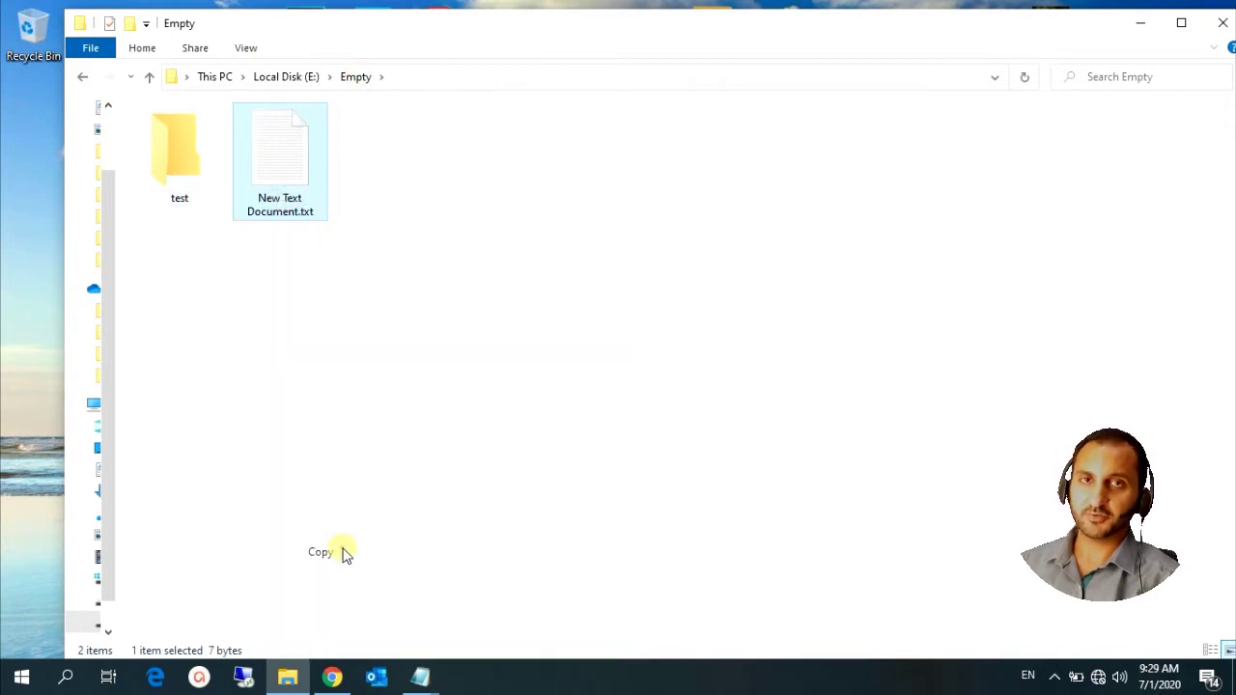
double_click(180, 181)
right_click(237, 231)
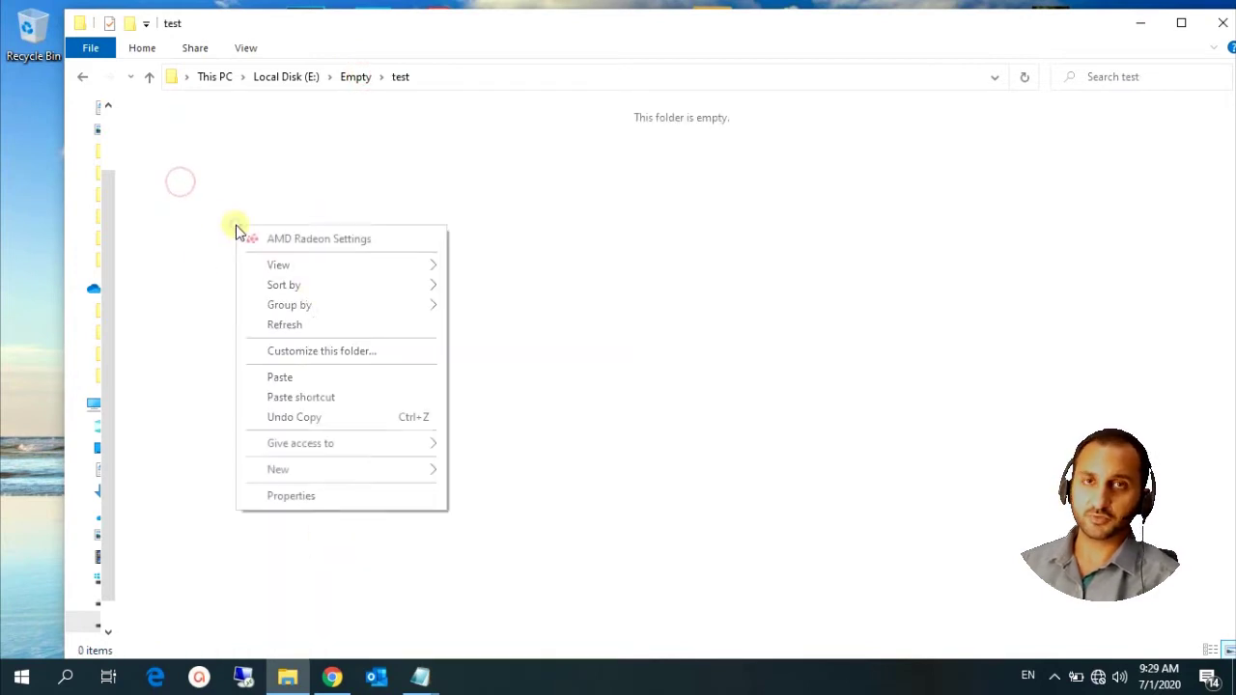
left_click(348, 403)
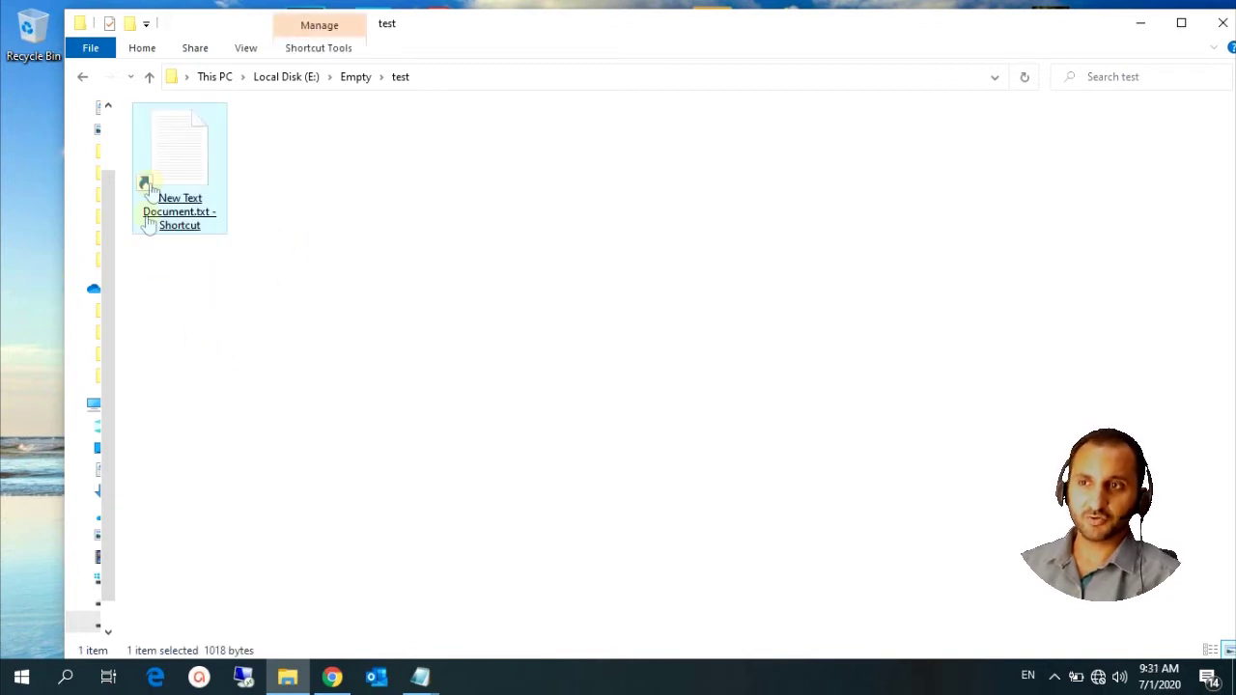
mouse_move(179, 165)
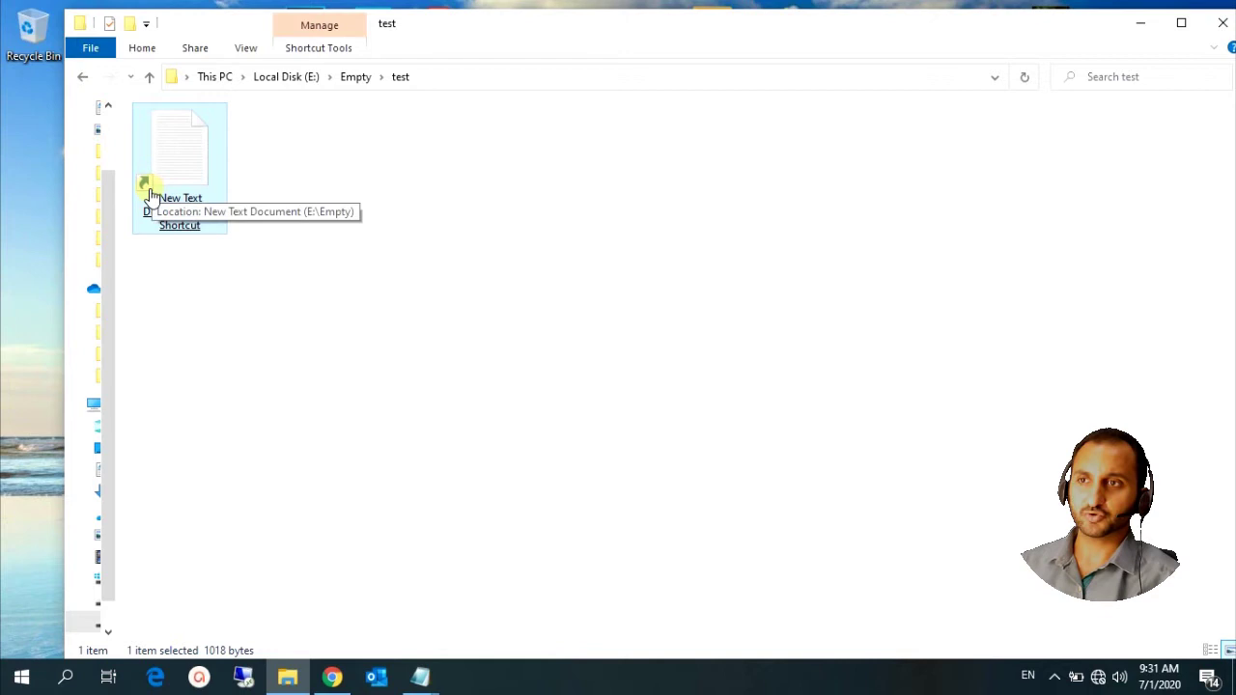
double_click(150, 193)
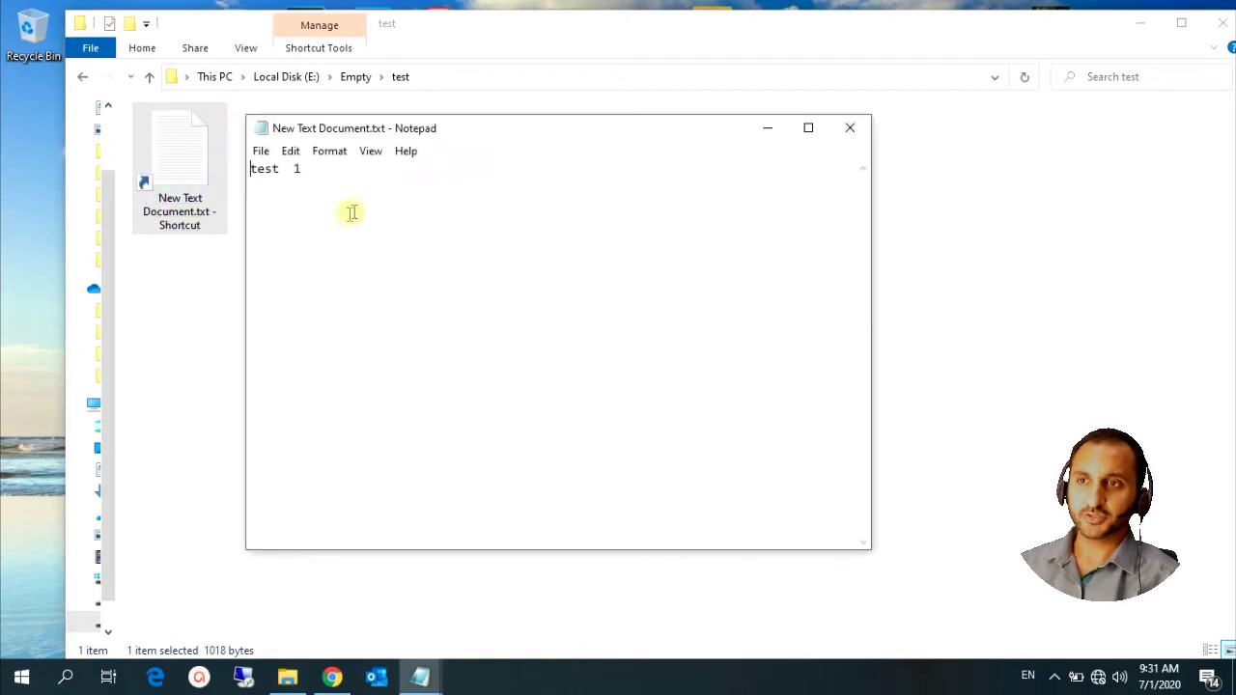
Step: Change the original file's text from 'test 1' to 'test 2' and save it
left_click(850, 128)
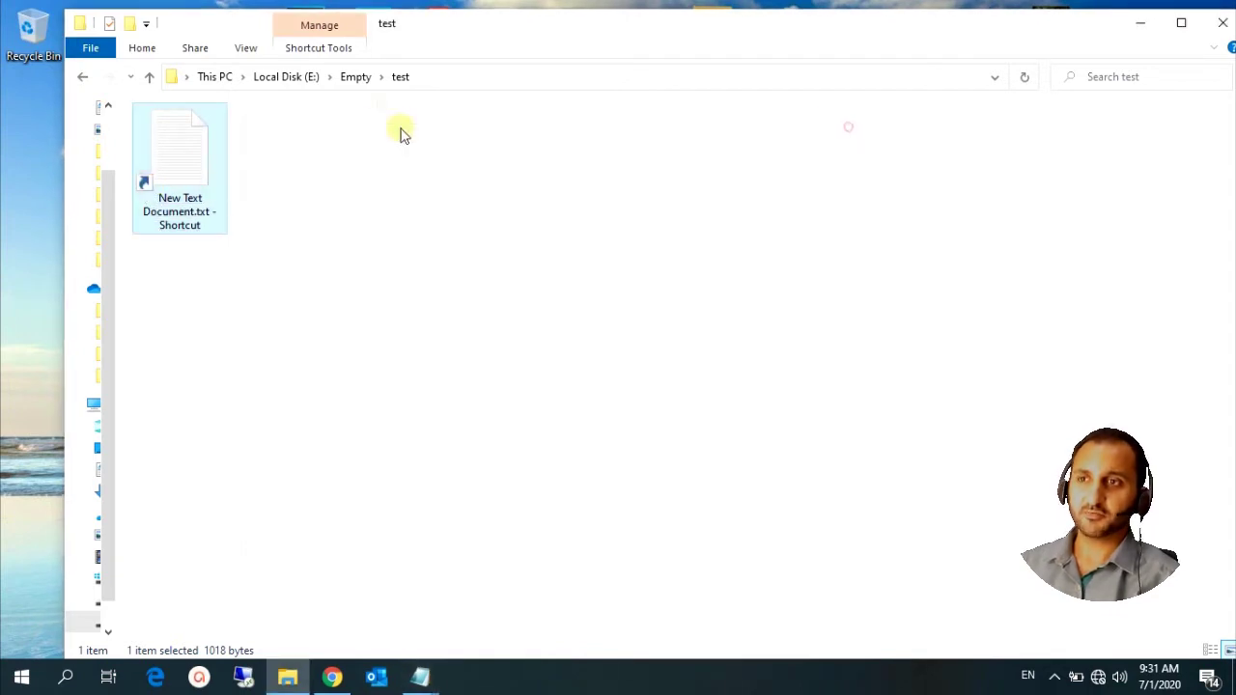
left_click(357, 77)
double_click(312, 180)
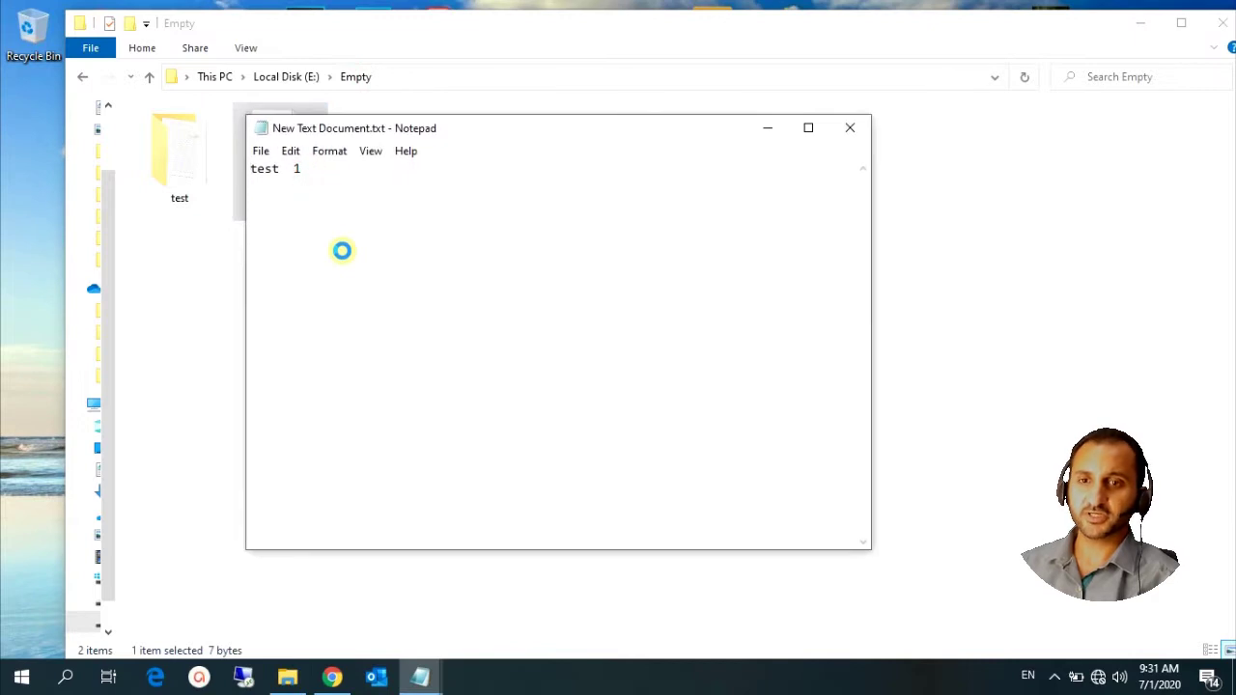
left_click(334, 173)
key("BackSpace")
type("2")
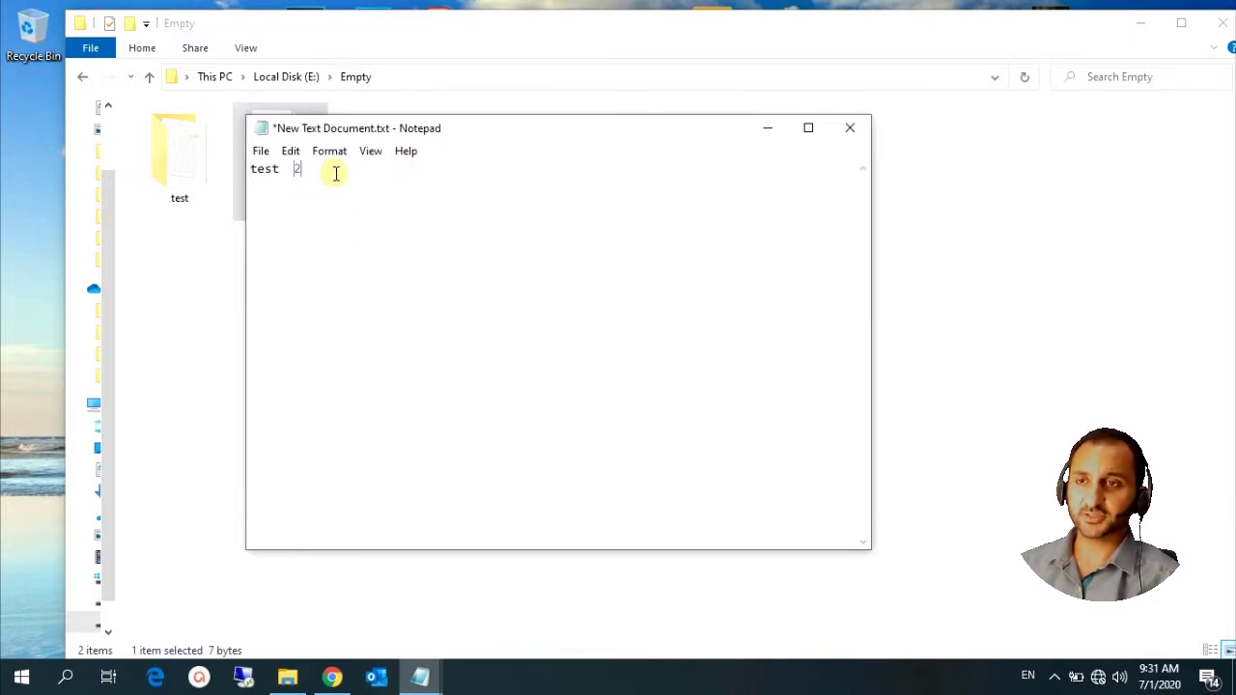
key("ctrl+s")
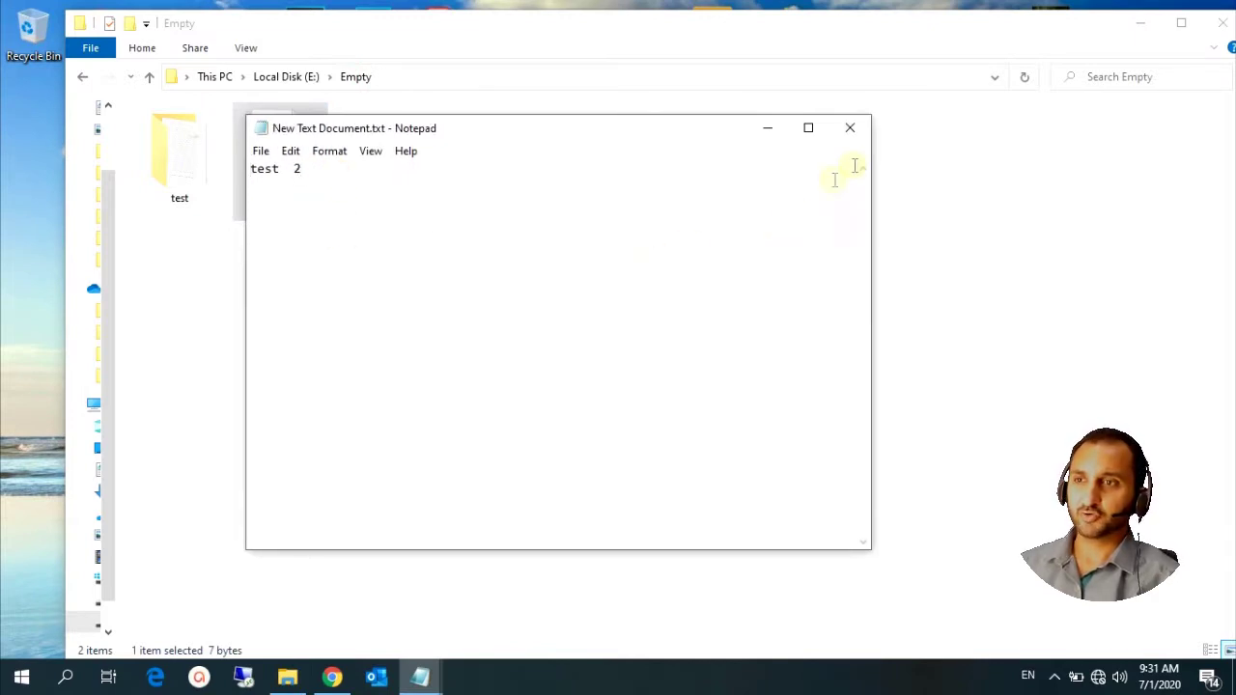
left_click(850, 128)
Step: Open the shortcut to confirm 'test 2', then change it to 'test 3' and save
double_click(147, 193)
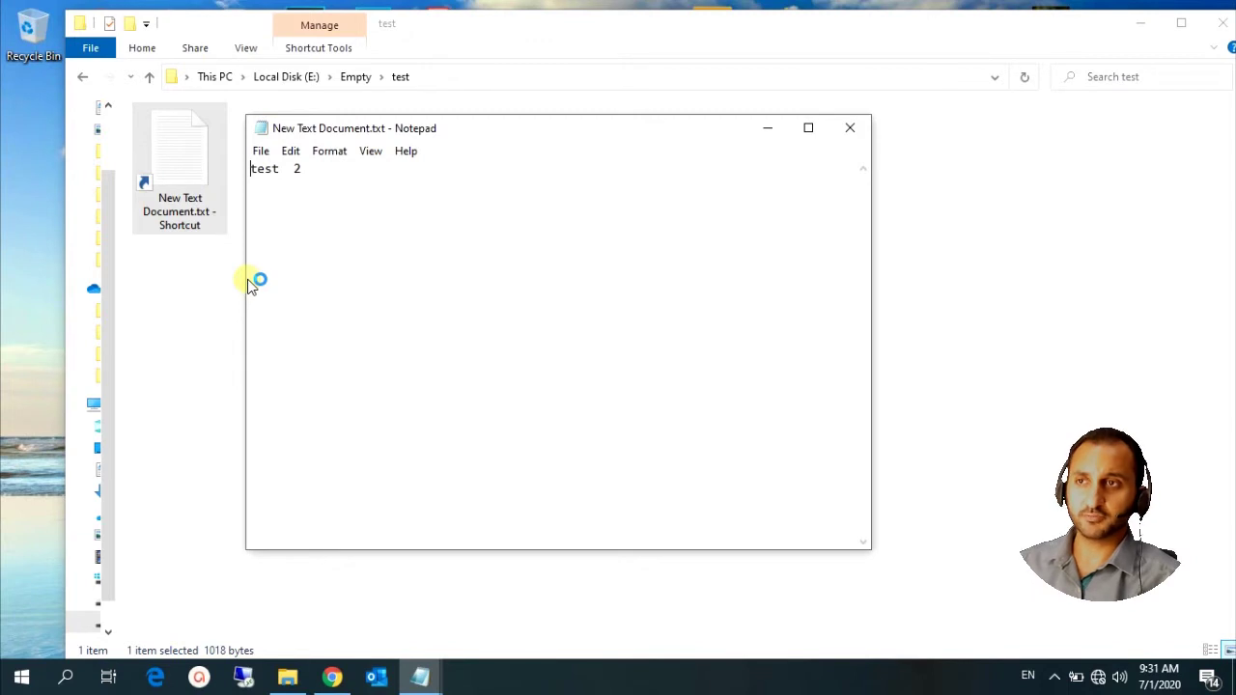
key("alt+F4")
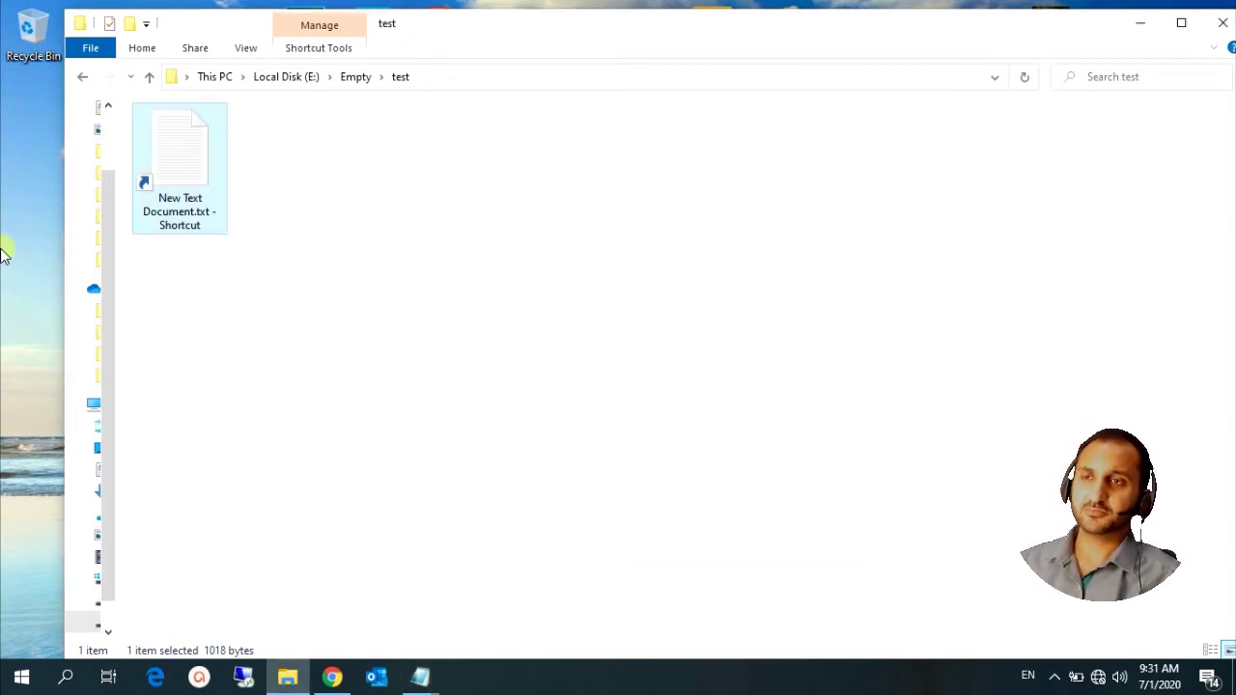
double_click(191, 199)
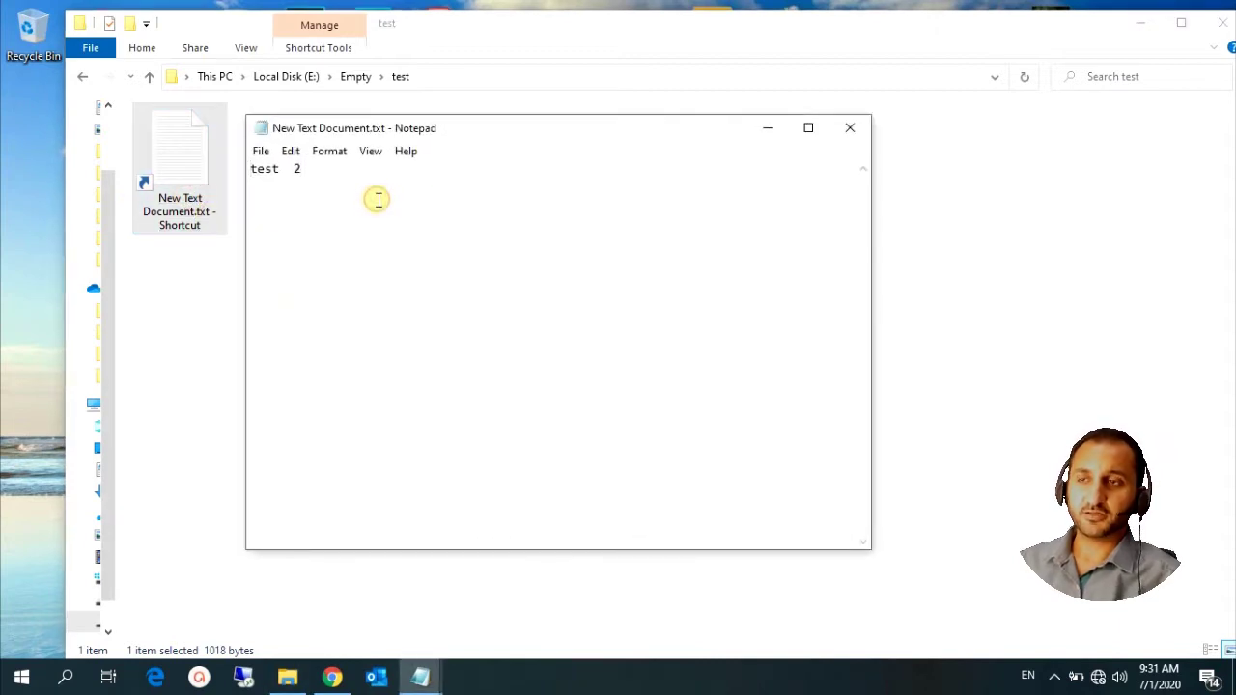
key("BackSpace")
type("3")
key("ctrl+s")
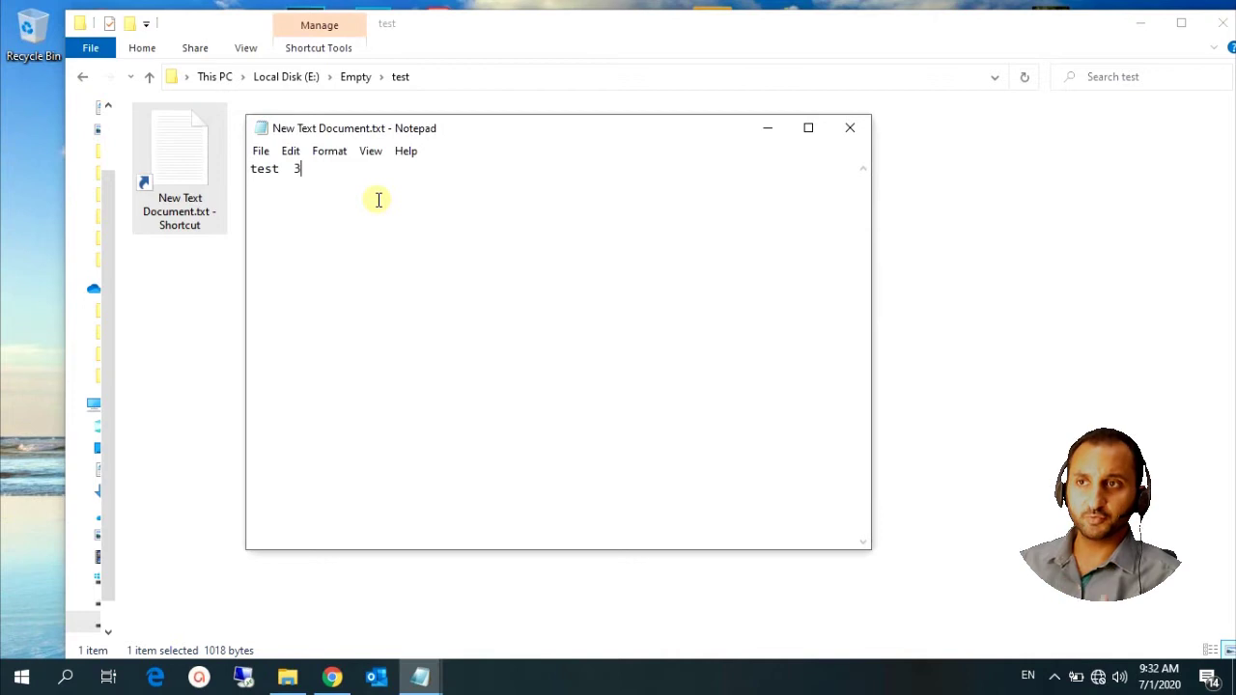
Step: Open the original file directly from Empty and confirm it reads 'test 3'
left_click(860, 135)
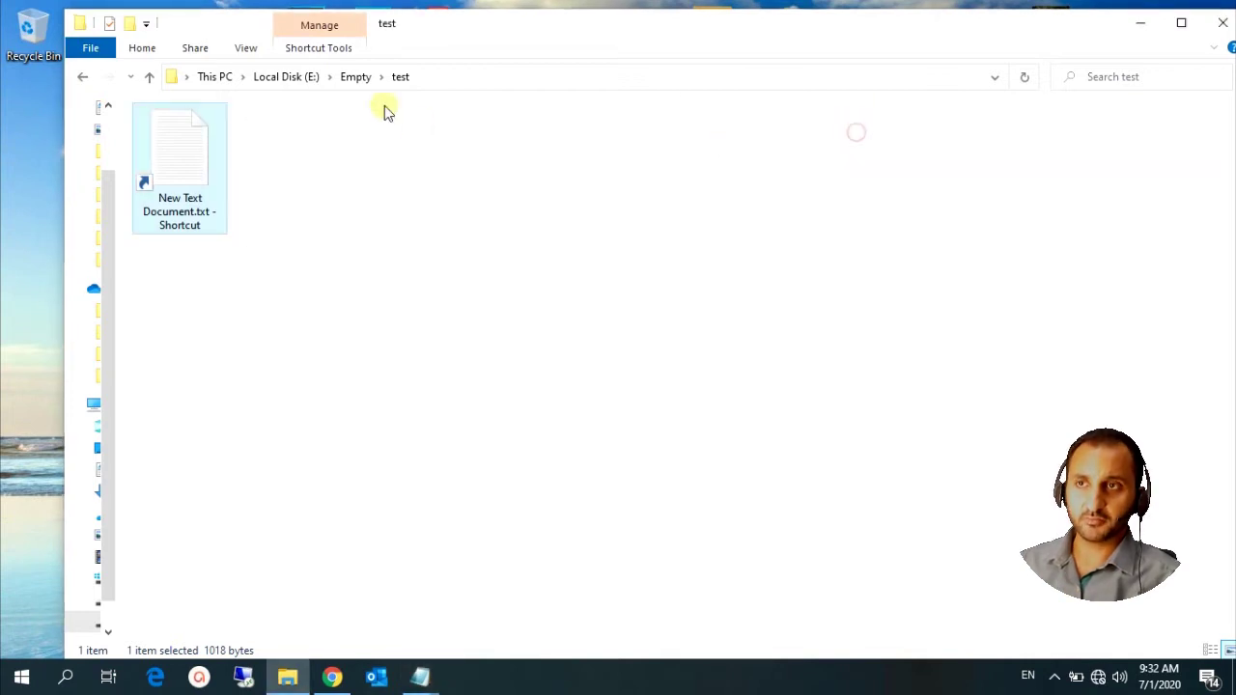
left_click(350, 79)
double_click(318, 157)
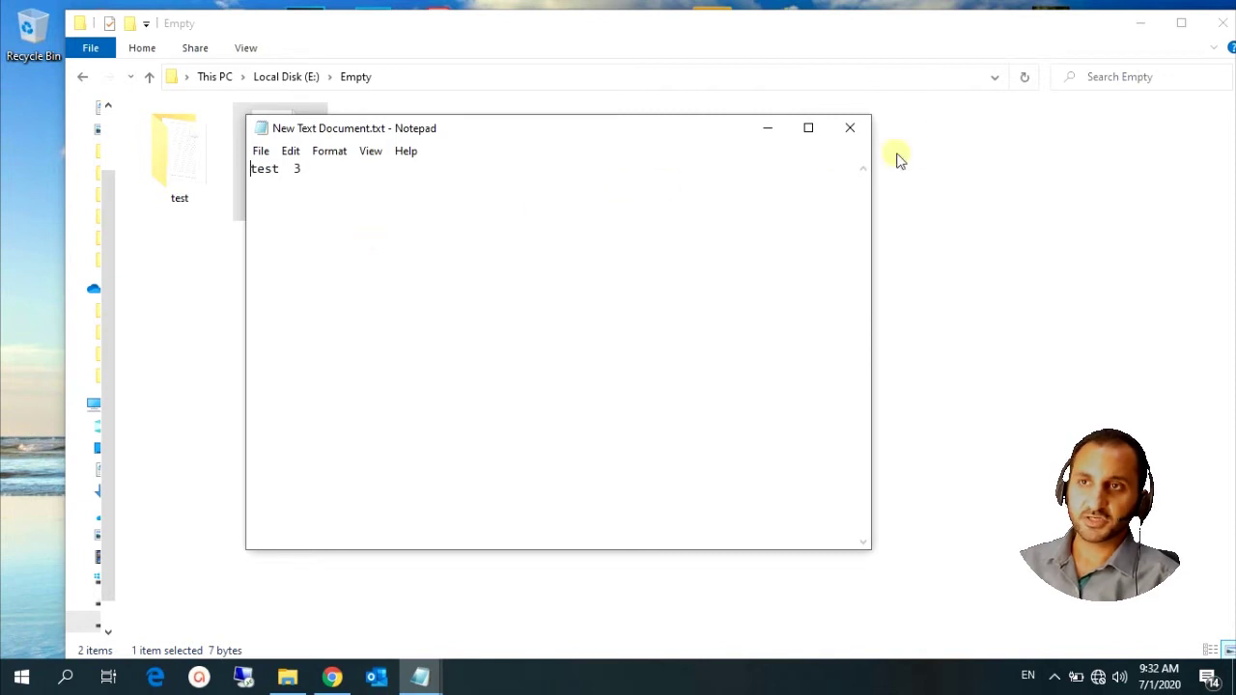
left_click(852, 128)
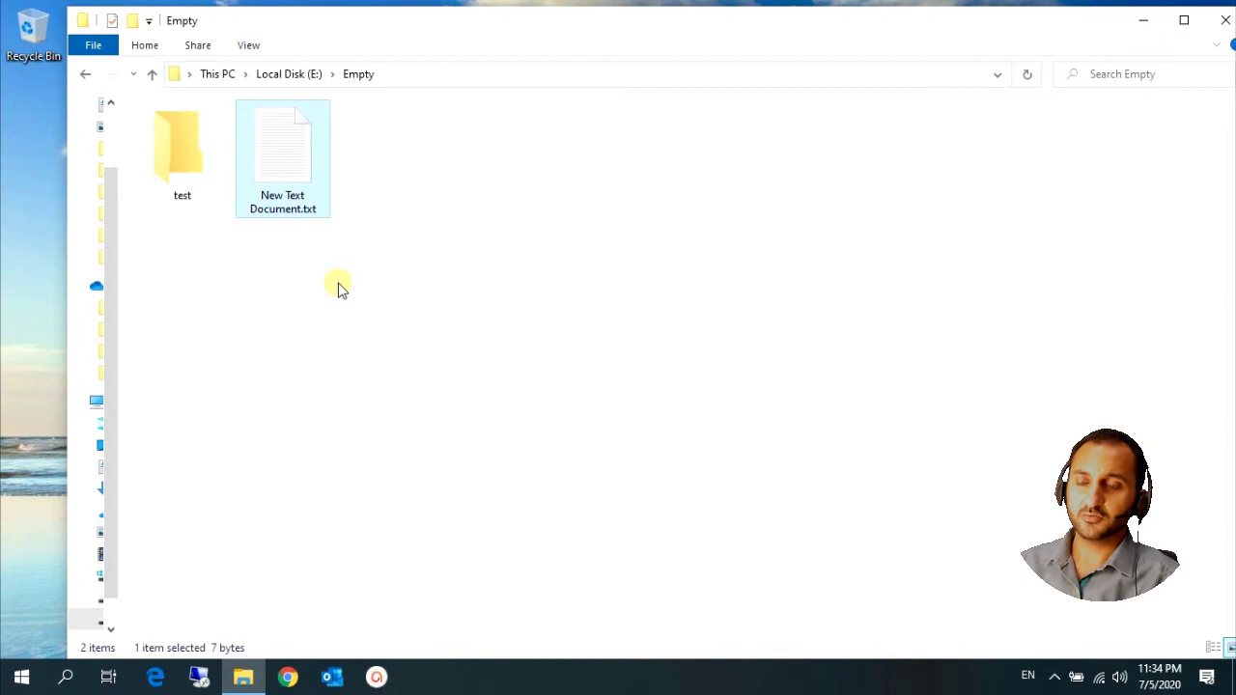
Step: Cut New Text Document.txt from Empty and bring up the paste menu inside test
right_click(304, 184)
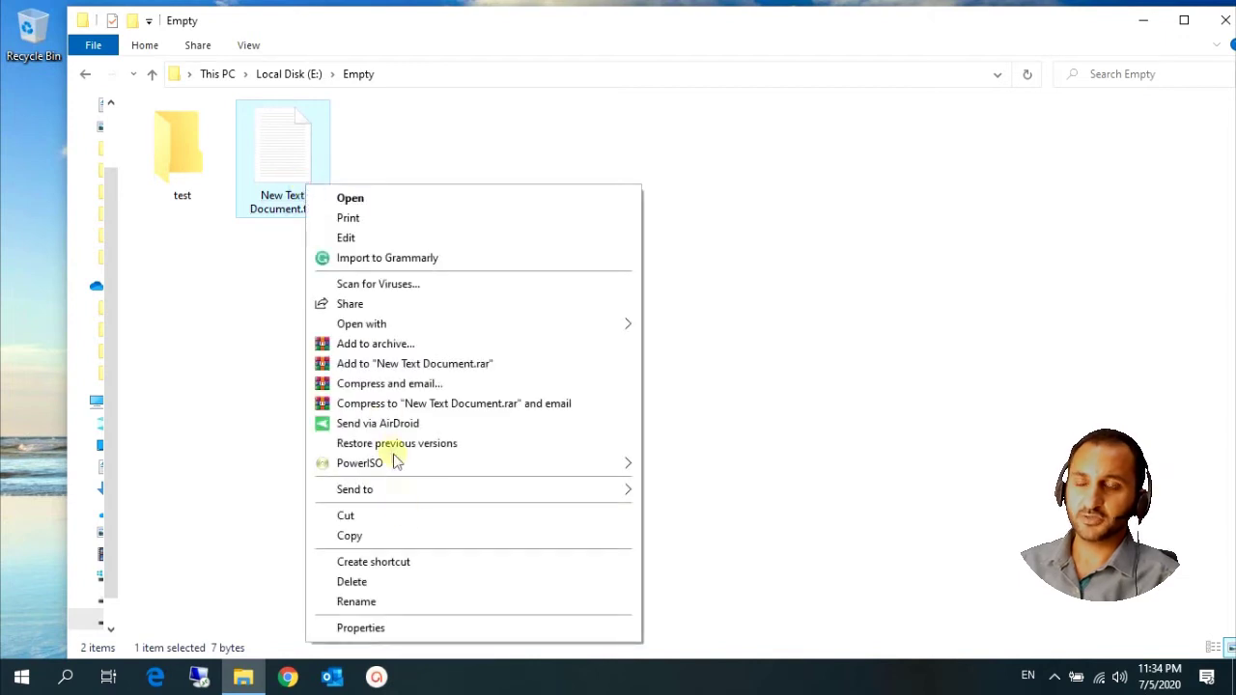
left_click(402, 516)
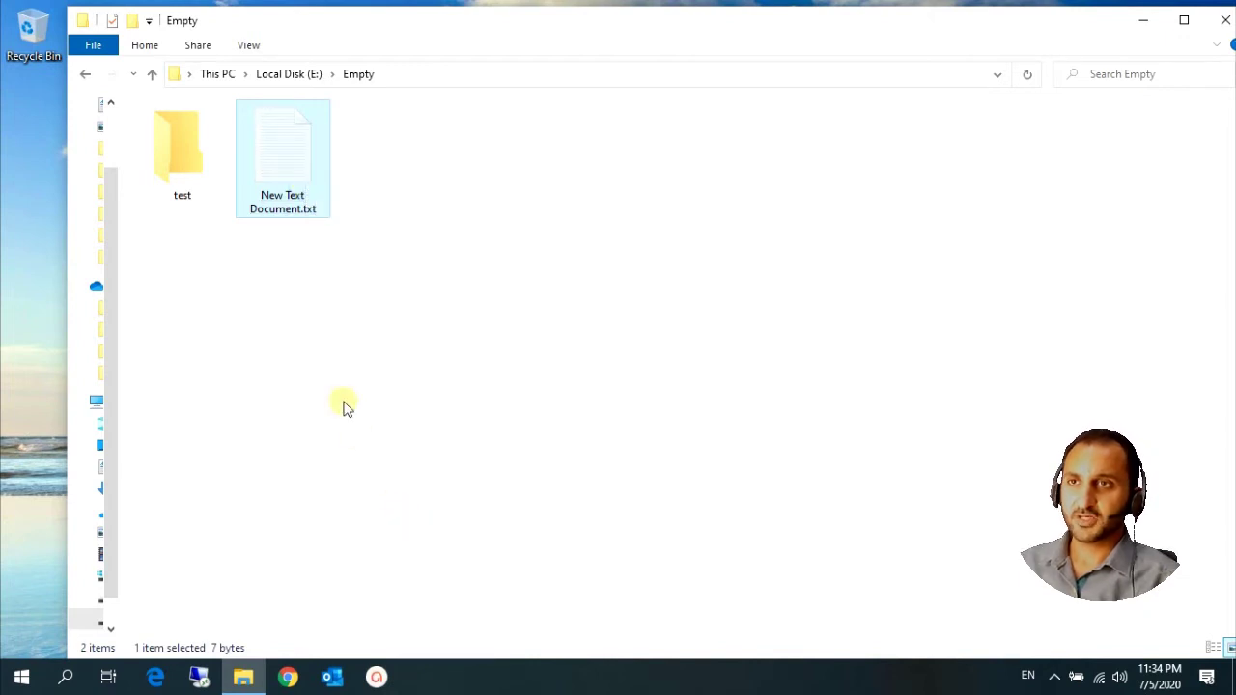
left_click(341, 300)
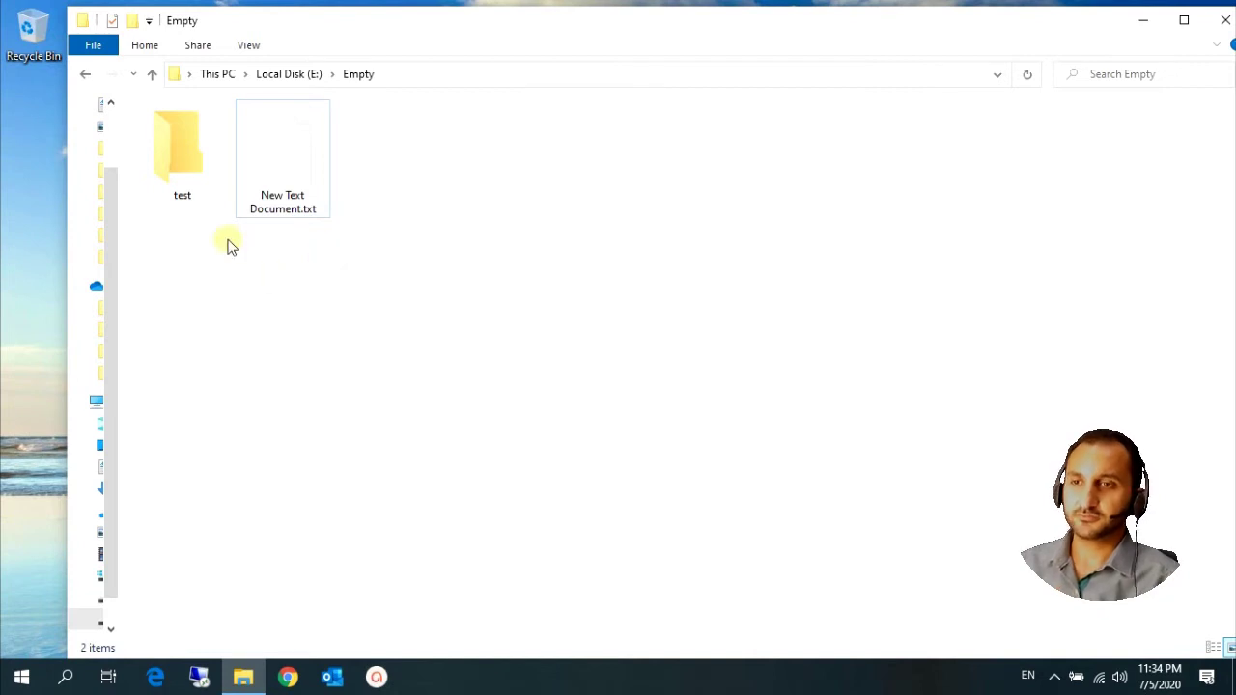
double_click(213, 197)
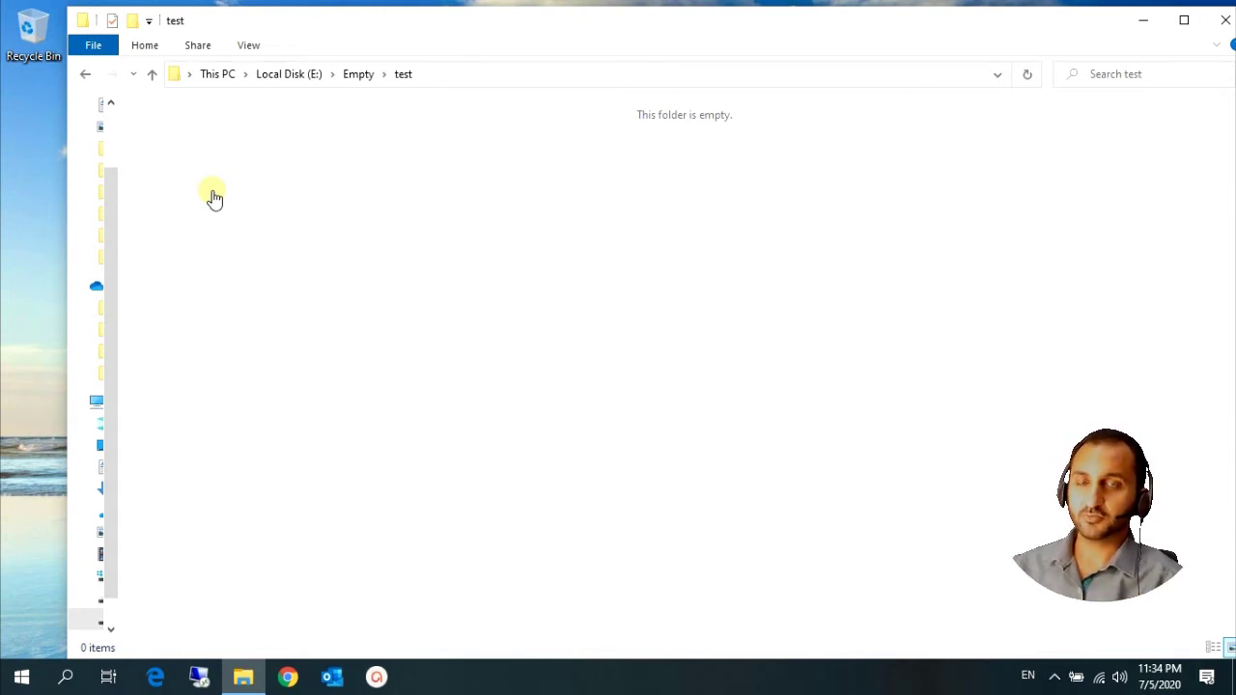
right_click(303, 227)
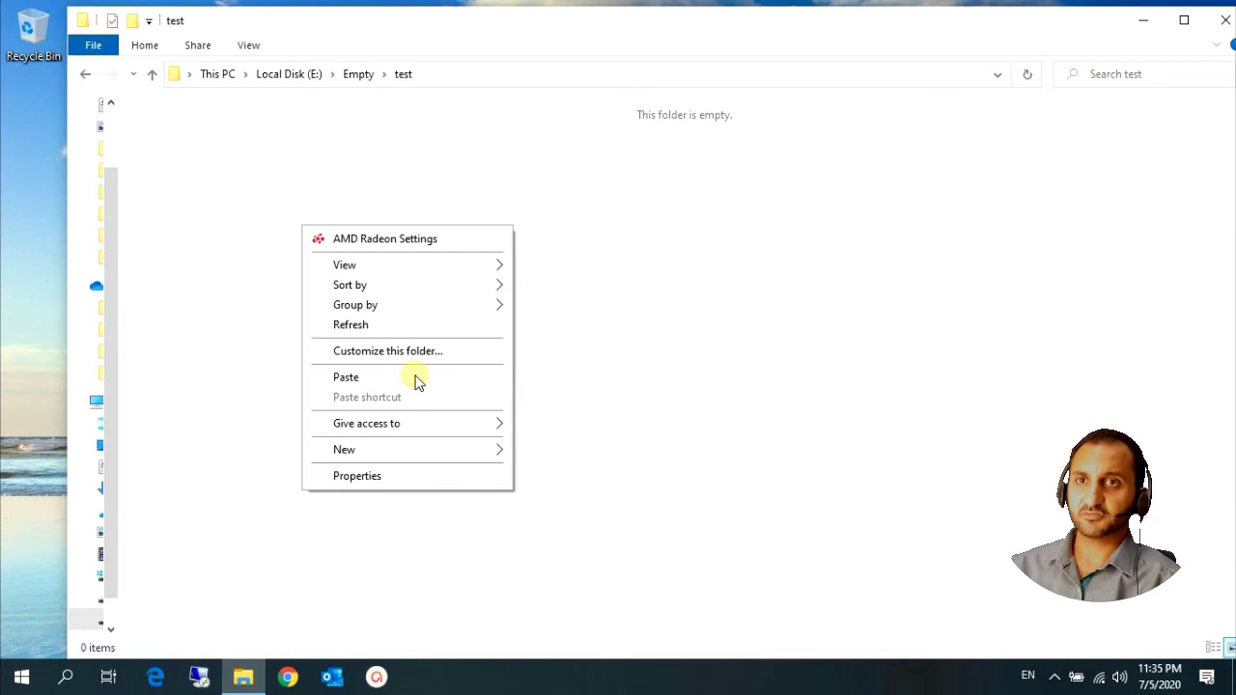
Step: Paste the cut text file into the test folder and check both folders
left_click(417, 378)
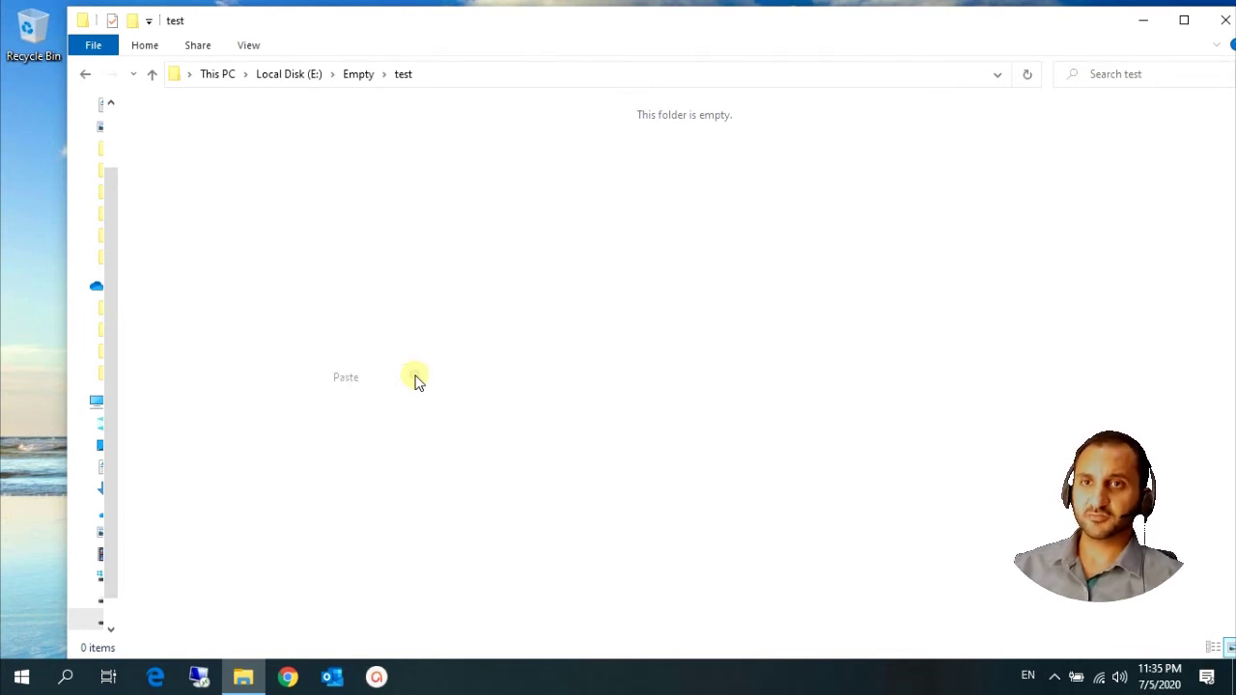
left_click(358, 74)
mouse_move(336, 130)
left_mouse_down()
mouse_move(243, 321)
mouse_move(352, 141)
left_mouse_up()
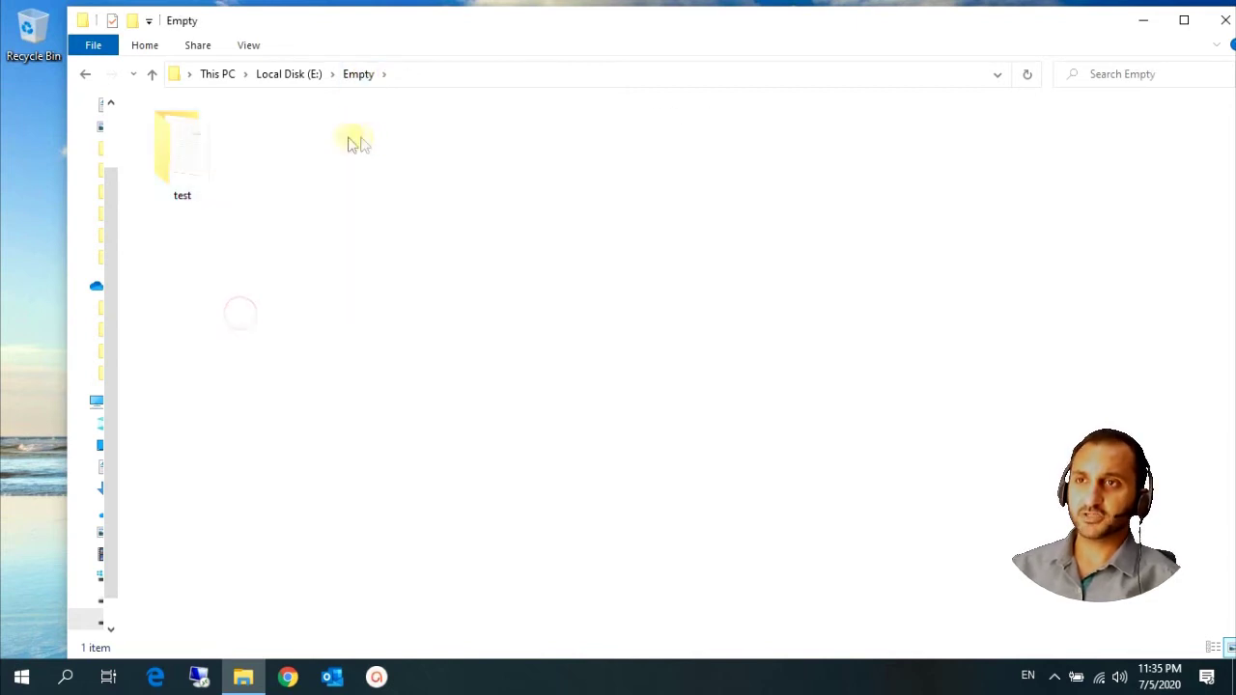
double_click(201, 166)
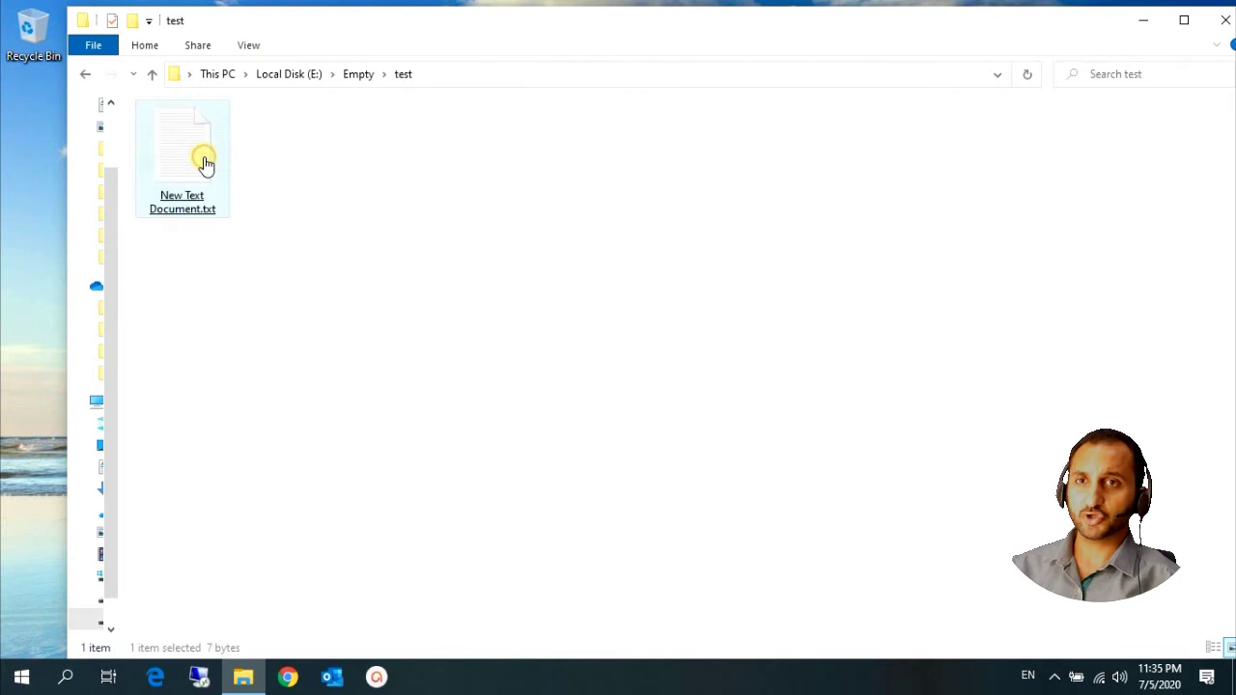
left_click(348, 76)
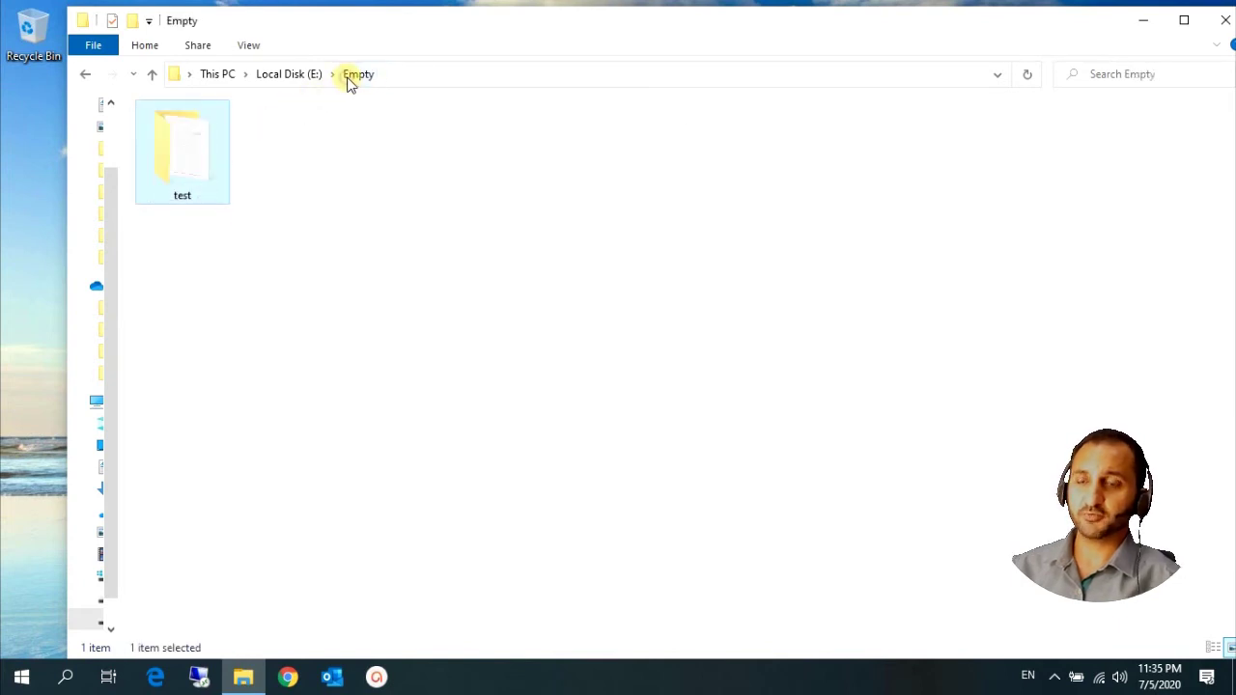
left_click(310, 181)
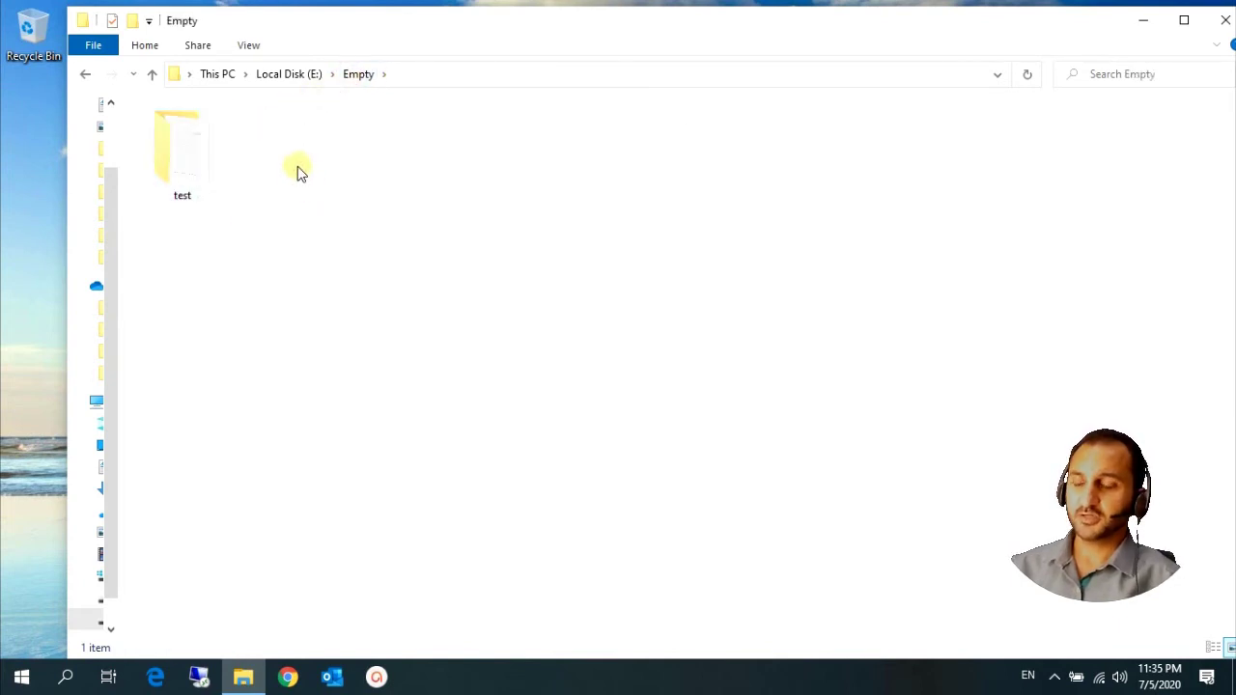
double_click(153, 169)
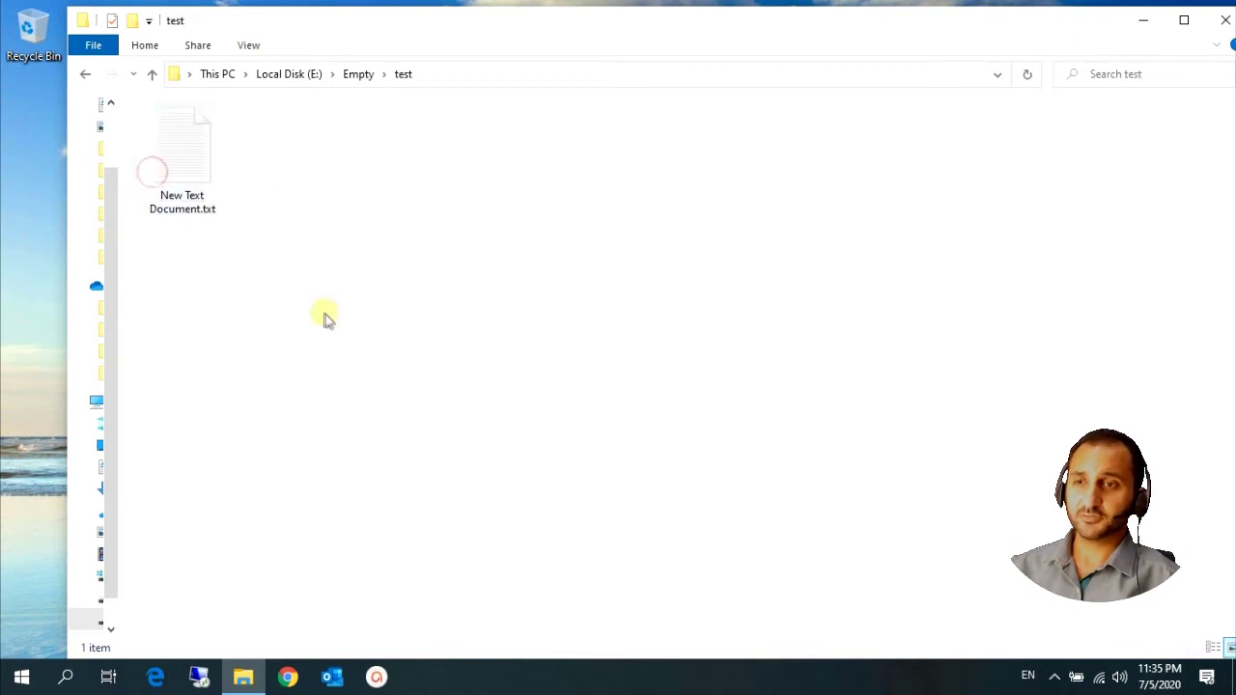
Step: Move New Text Document.txt from test back into the Empty folder with cut and paste
right_click(198, 162)
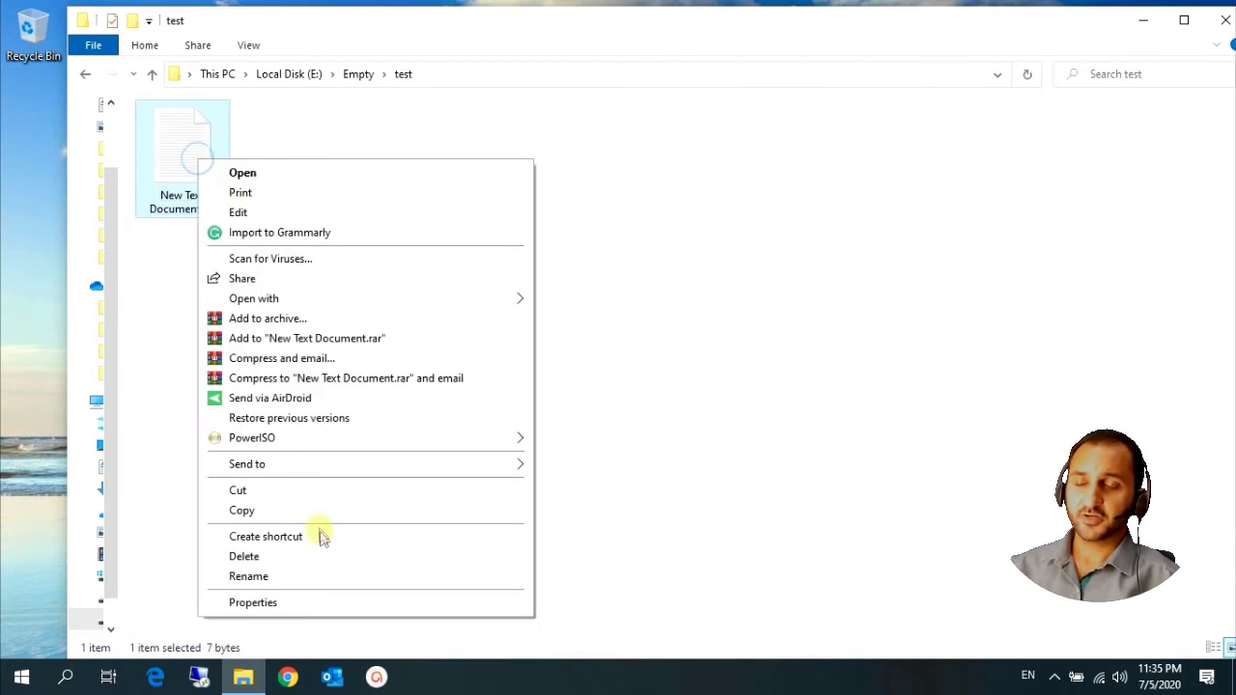
left_click(297, 496)
left_click(320, 376)
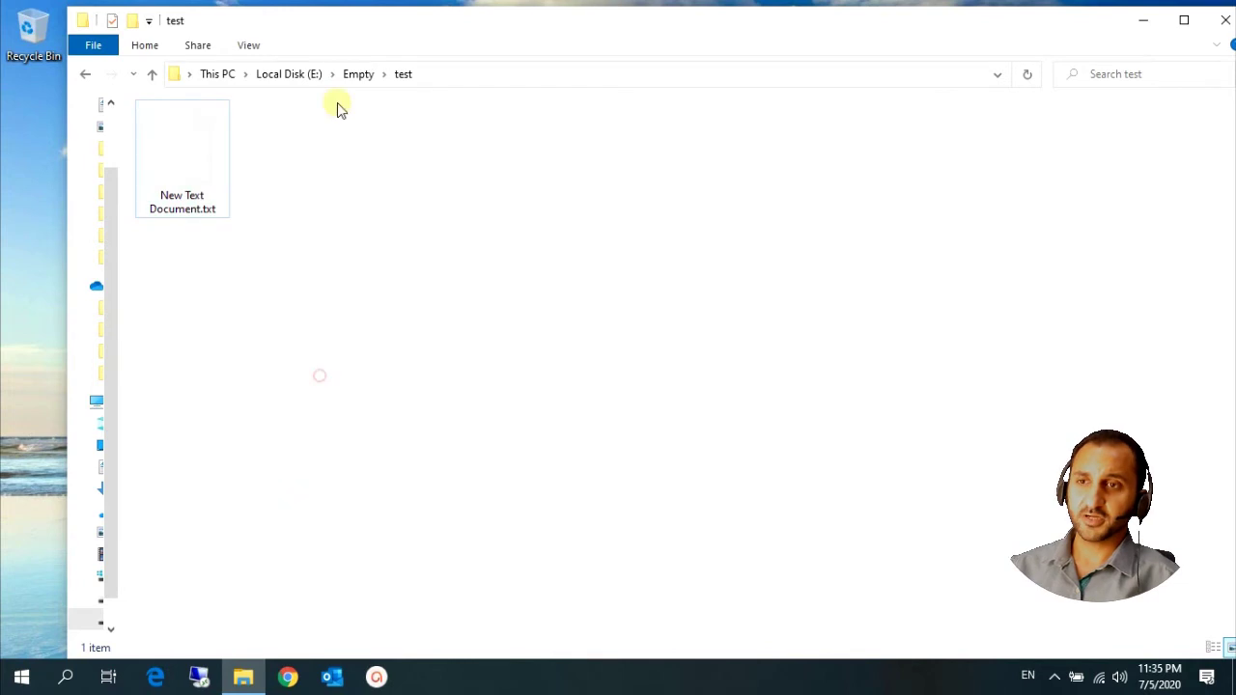
left_click(356, 75)
right_click(330, 170)
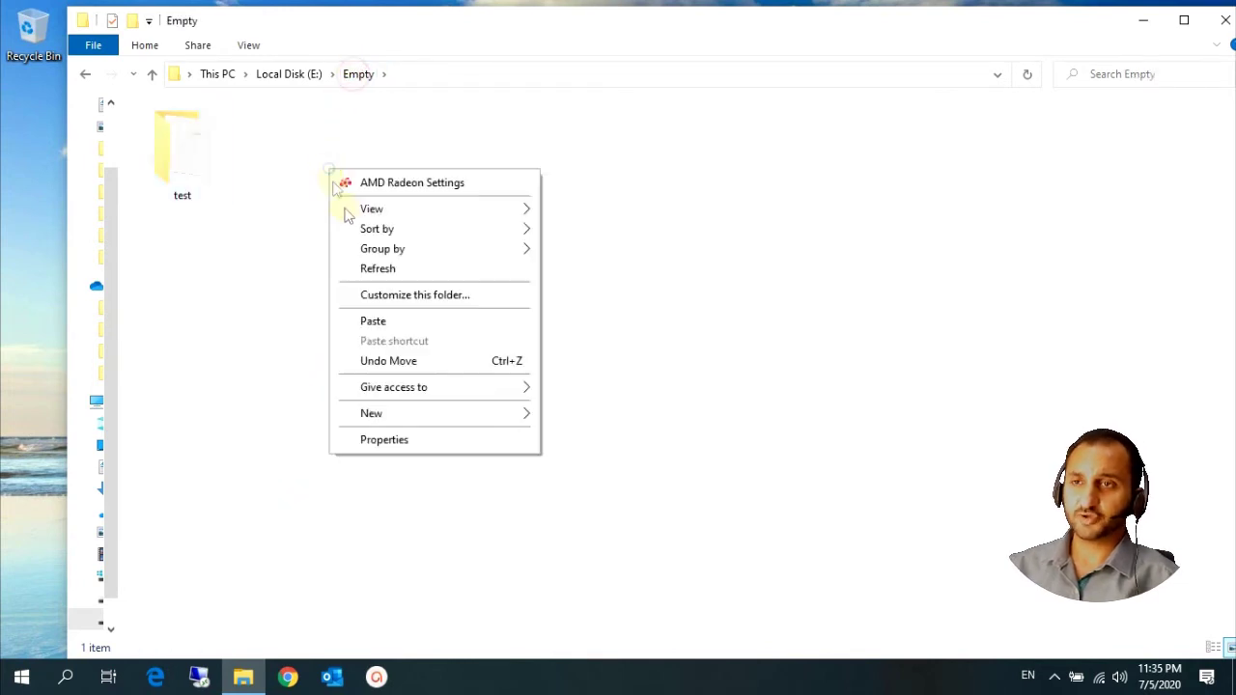
left_click(350, 322)
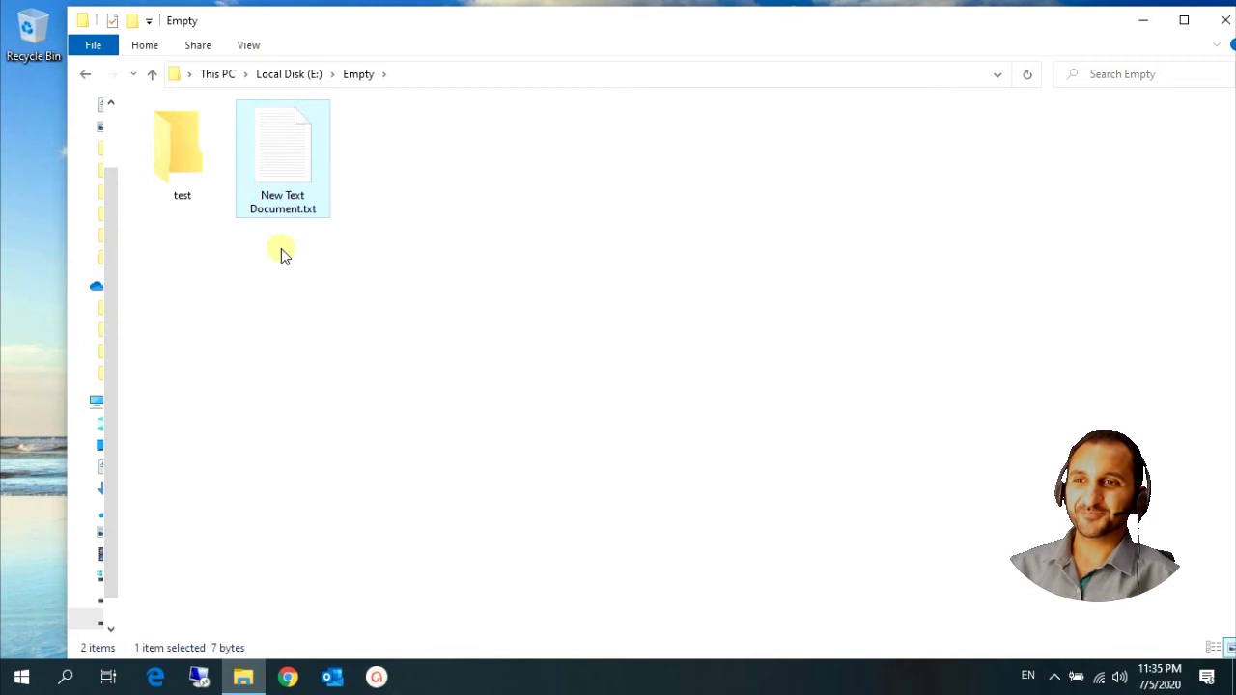
double_click(204, 189)
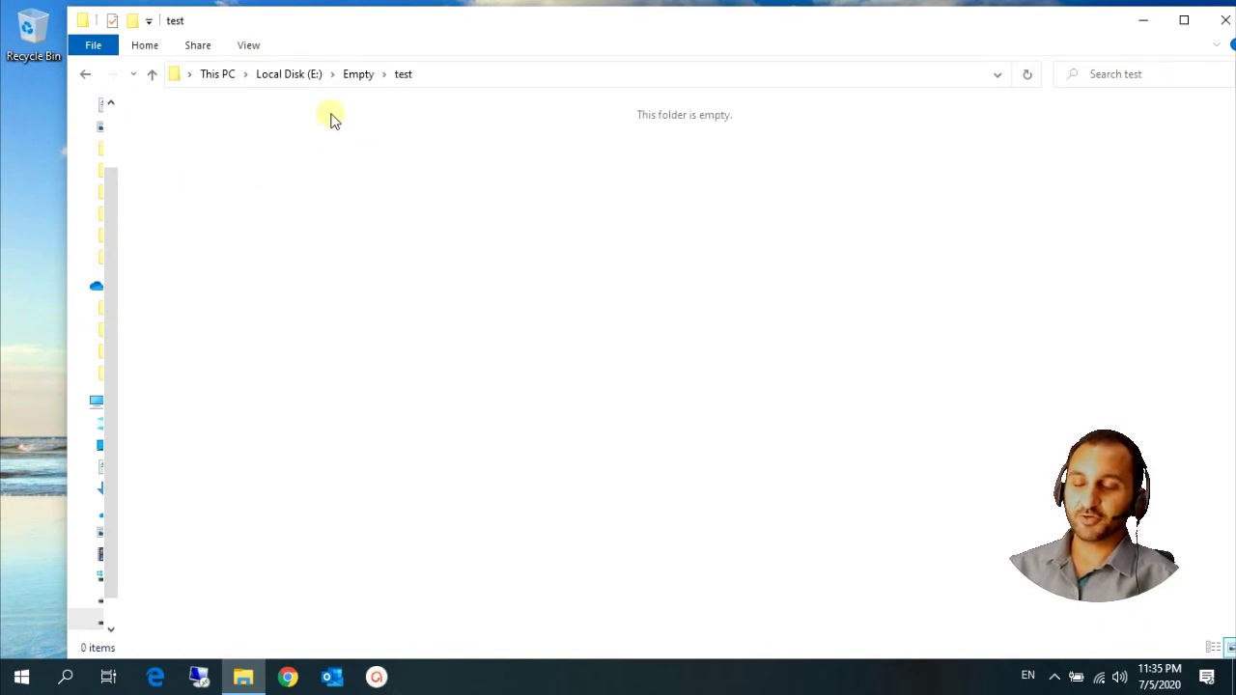
left_click(352, 87)
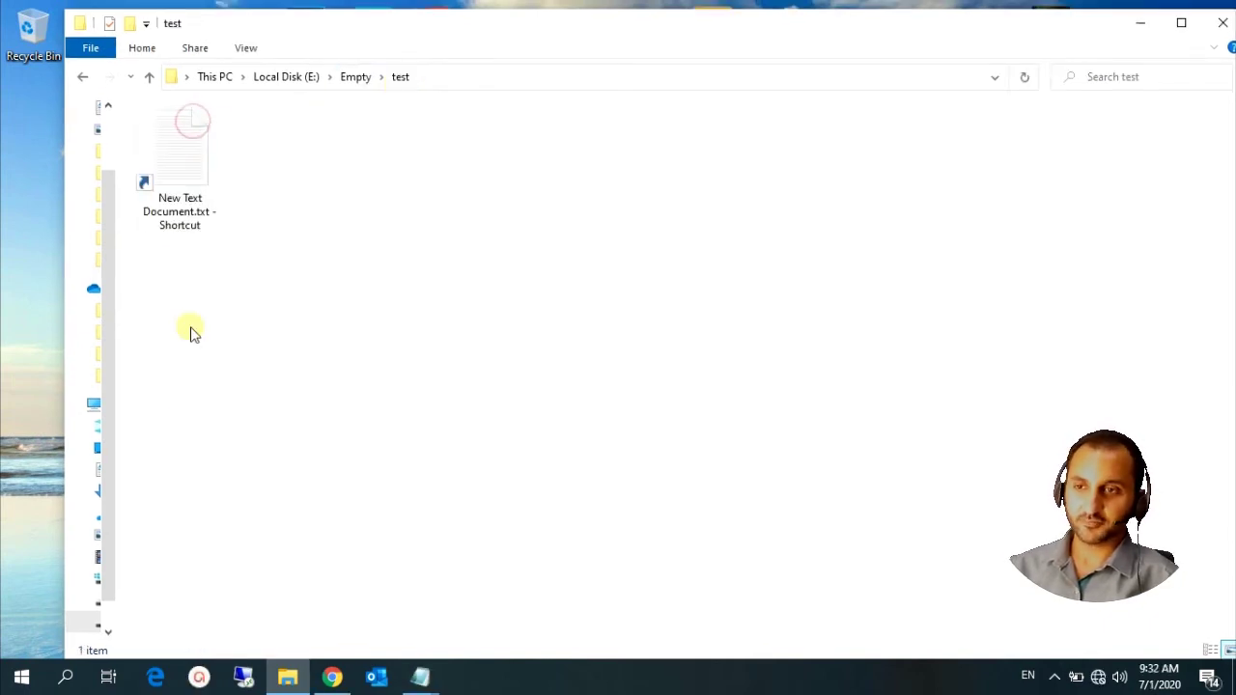
left_click(180, 220)
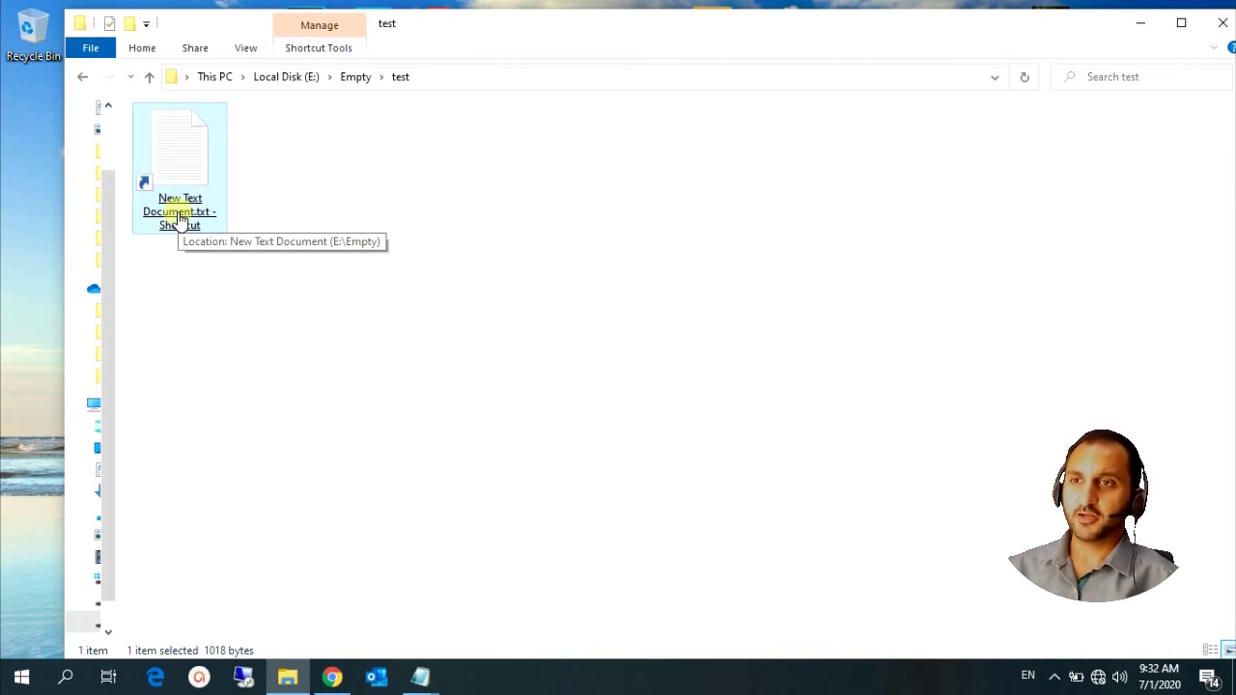
right_click(179, 220)
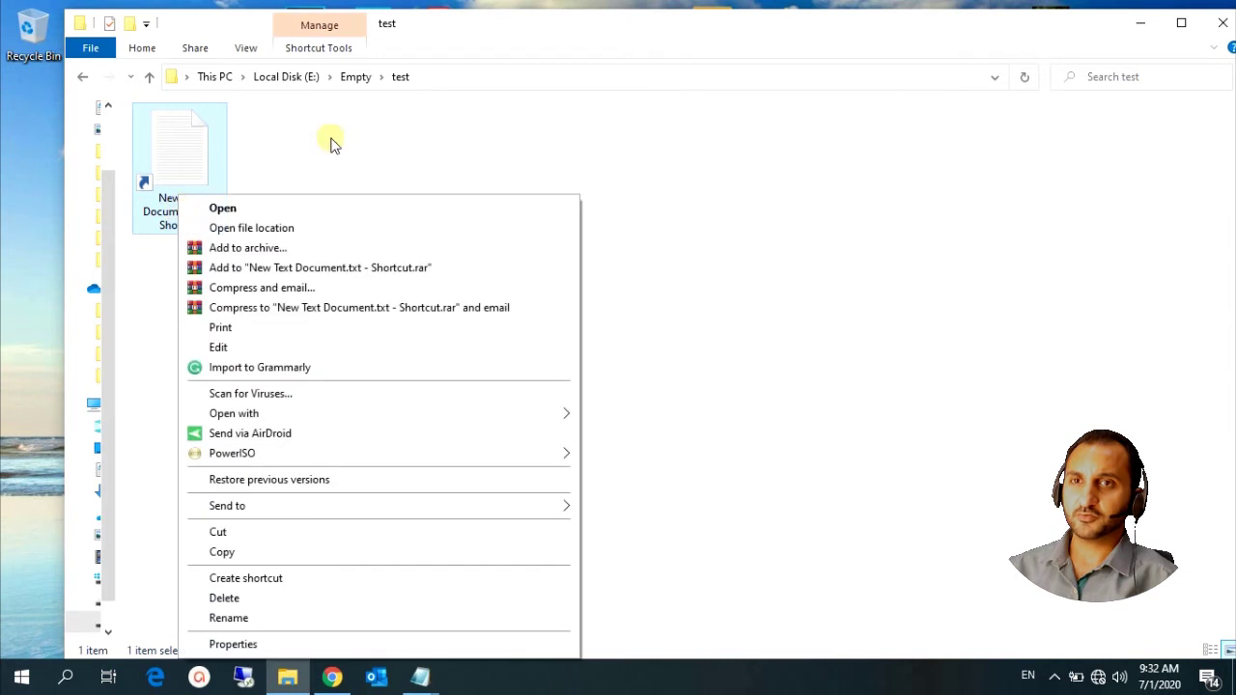
left_click(468, 133)
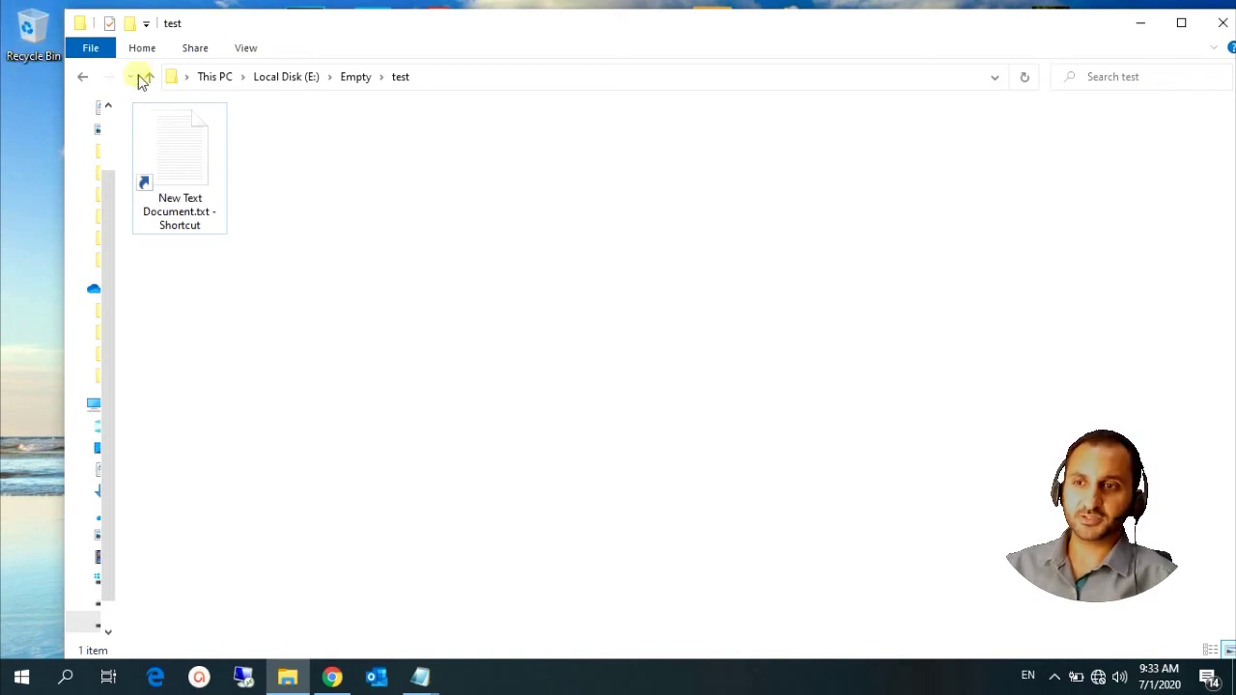
Step: Delete the shortcut in test to the Recycle Bin, then restore it from there
right_click(194, 166)
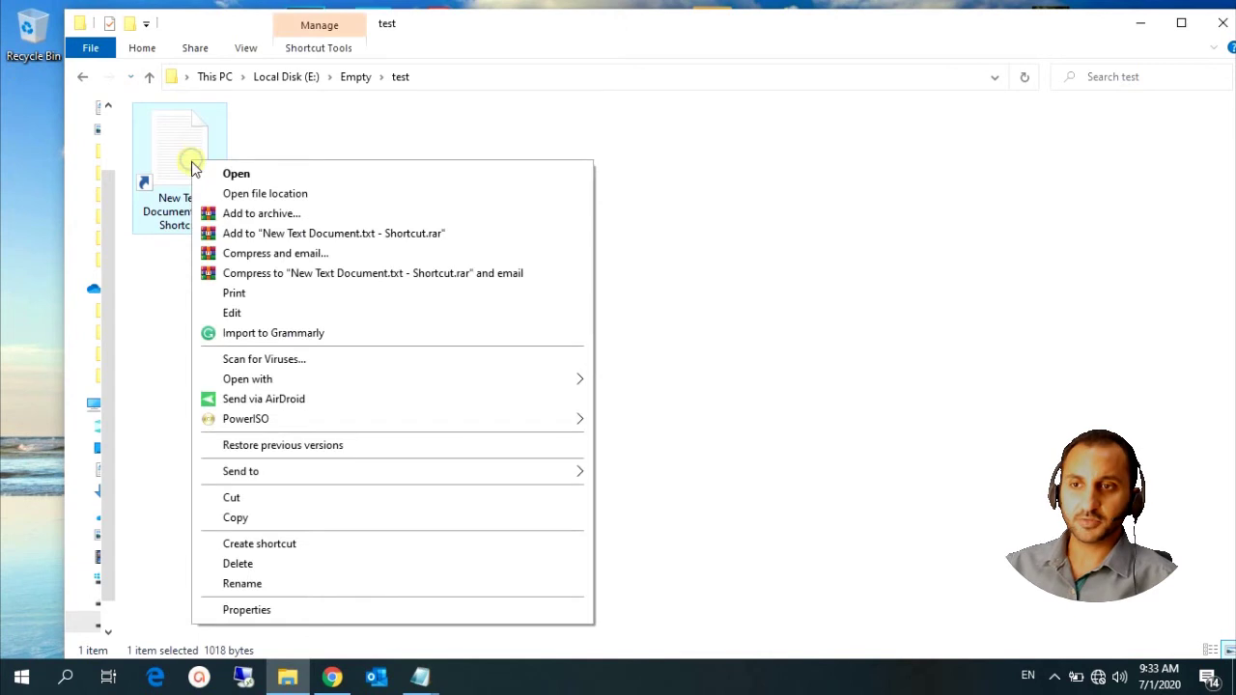
left_click(298, 568)
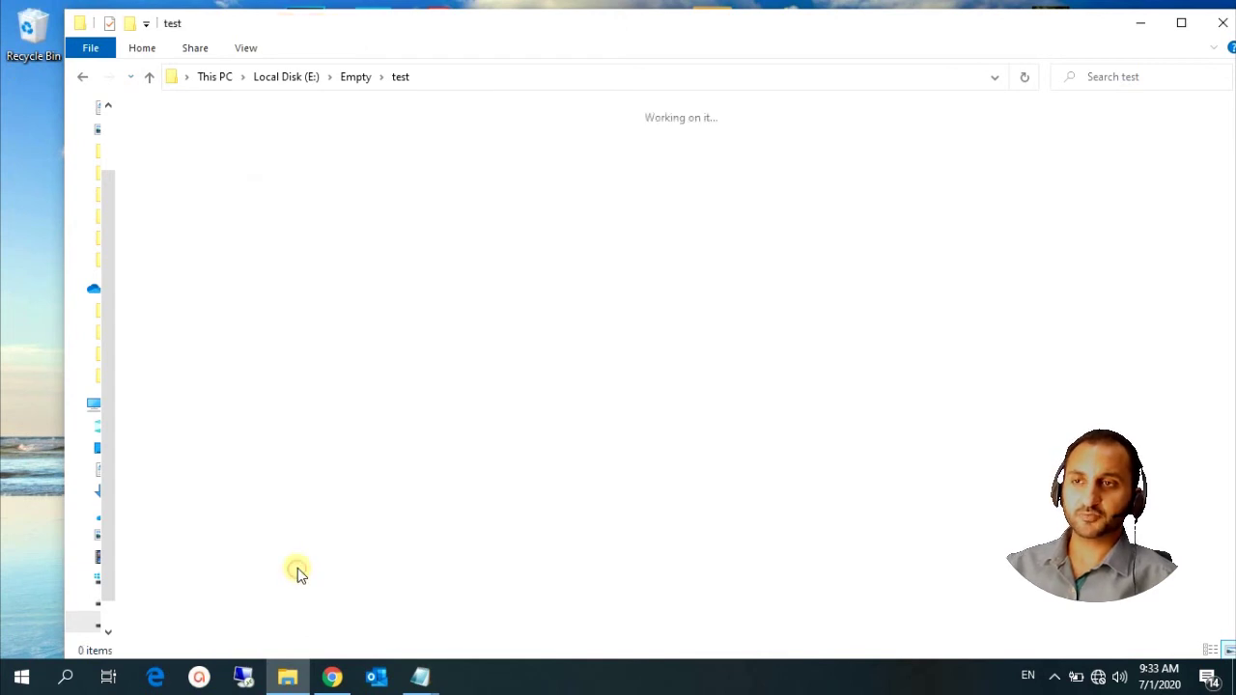
double_click(32, 34)
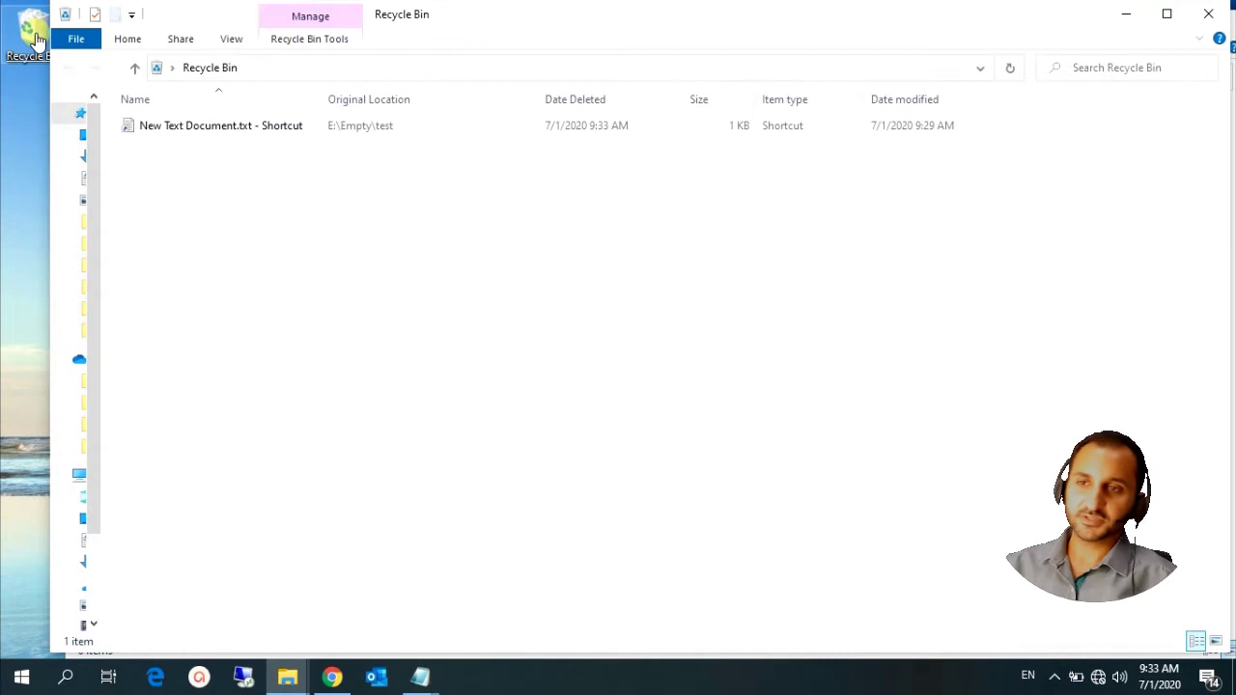
right_click(161, 130)
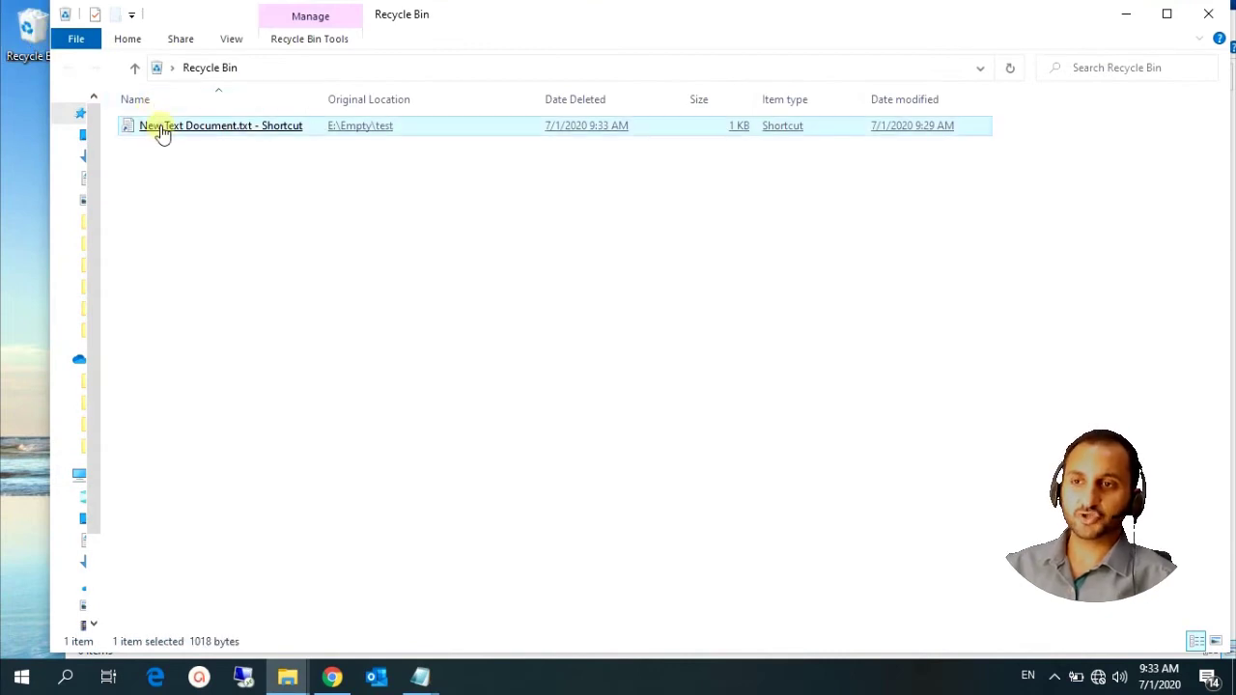
left_click(184, 143)
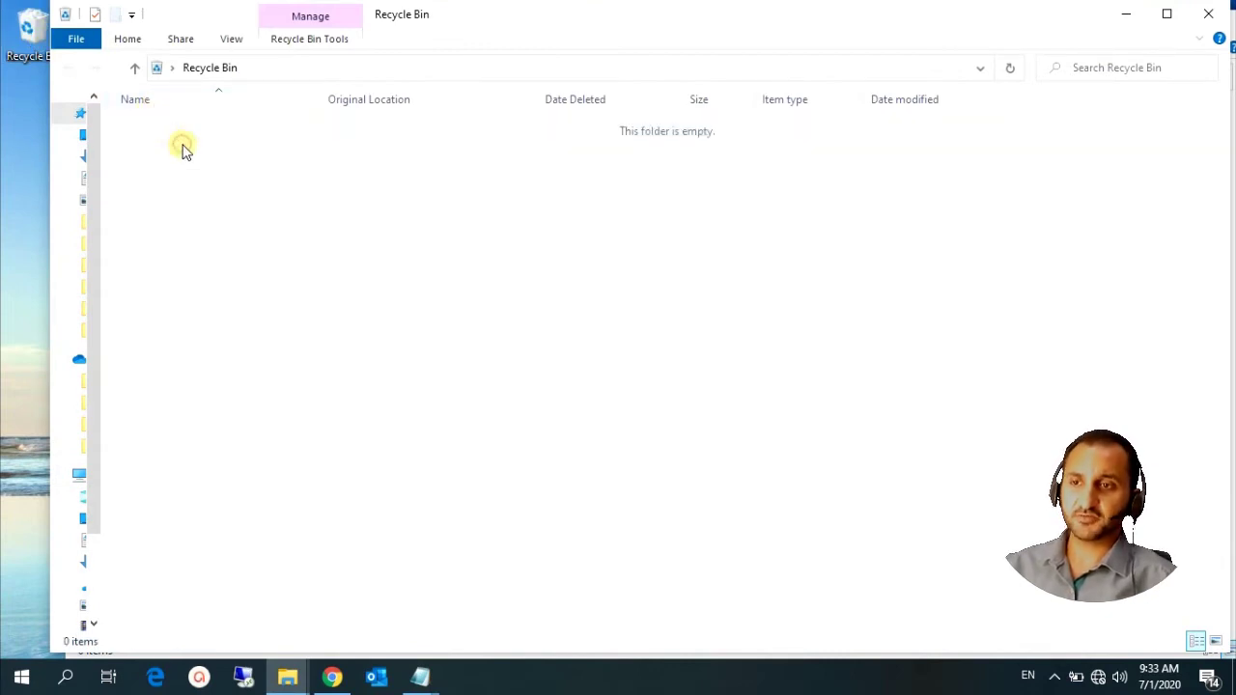
left_click(1207, 17)
left_click(199, 170)
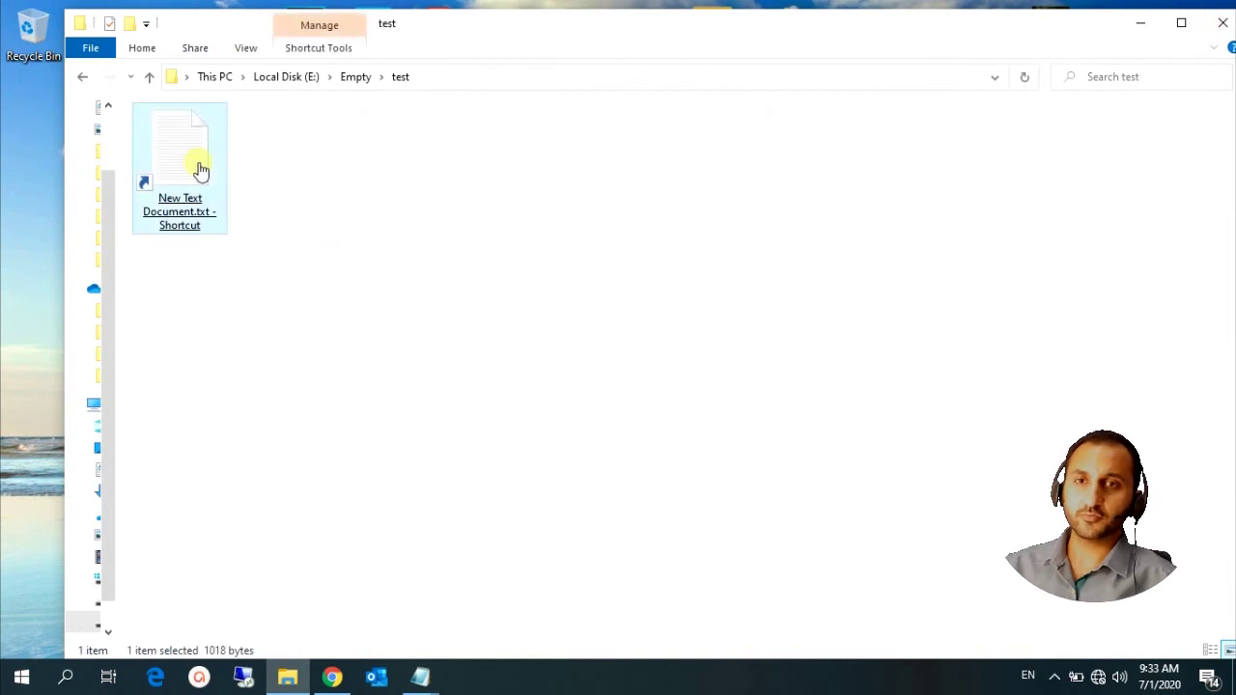
Step: Search the Start menu for 'key' and launch the On-Screen Keyboard
left_click(12, 682)
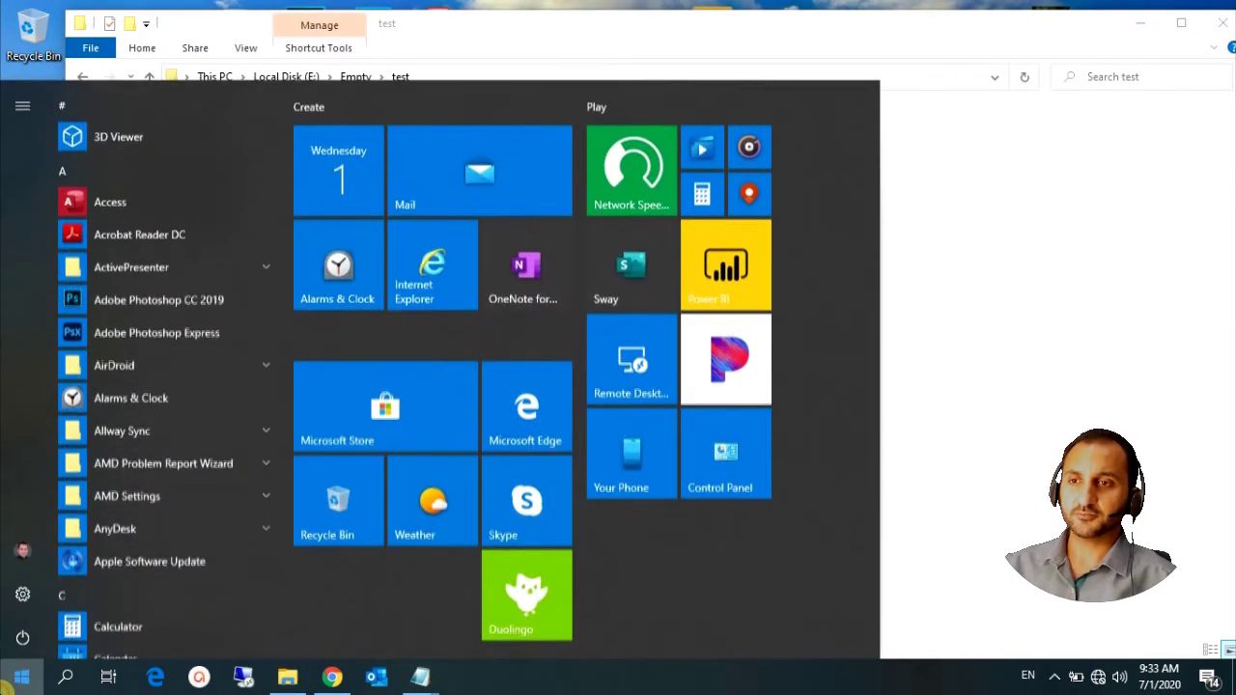
type("ky")
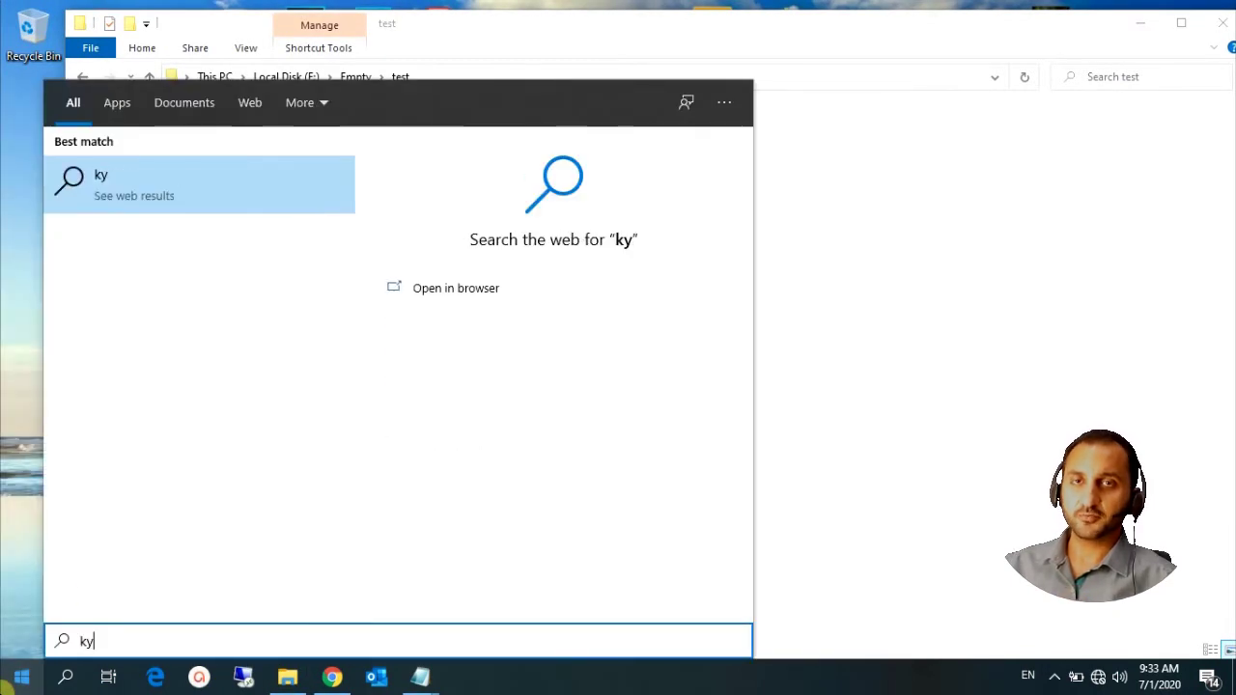
key("BackSpace")
type("ey")
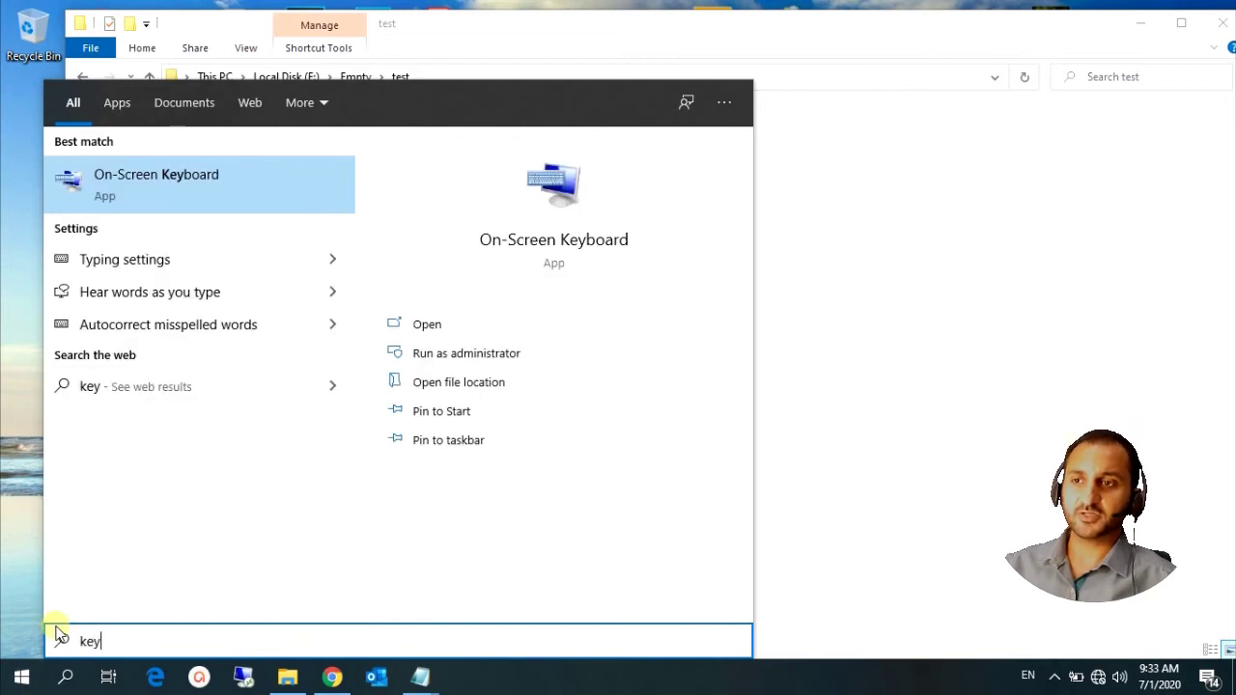
key("Escape")
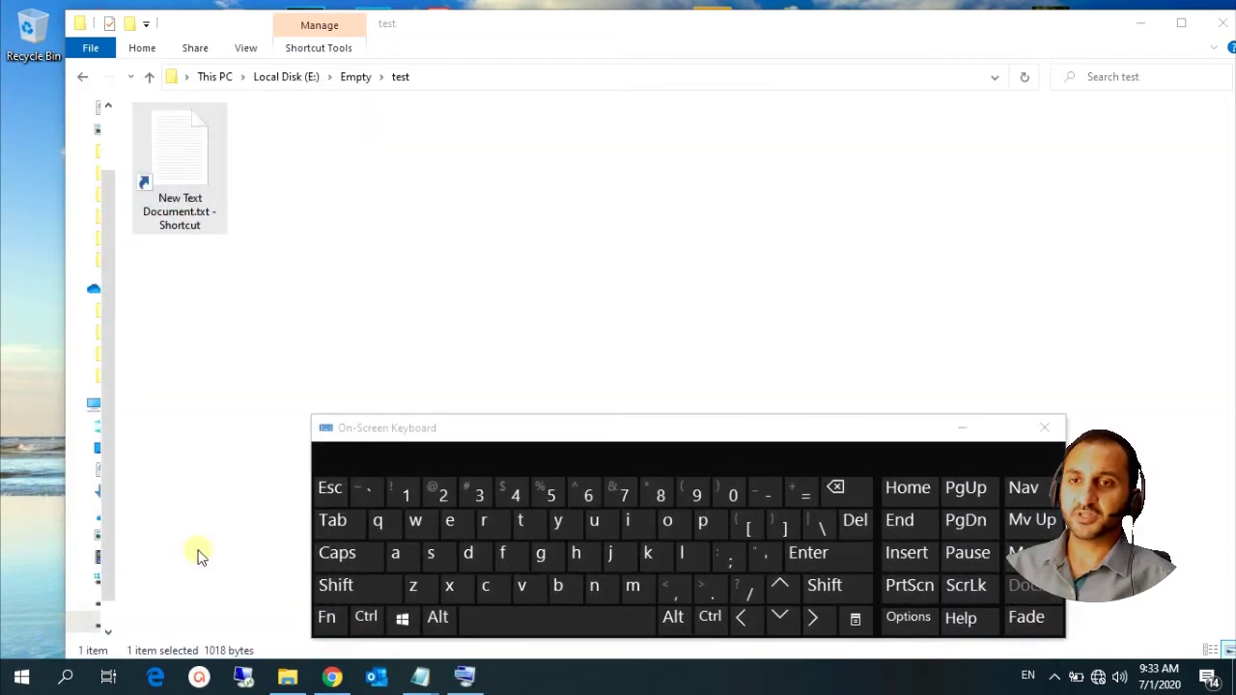
Step: Shift-delete the shortcut with the On-Screen Keyboard's Shift, confirm, then close the keyboard
left_click(362, 590)
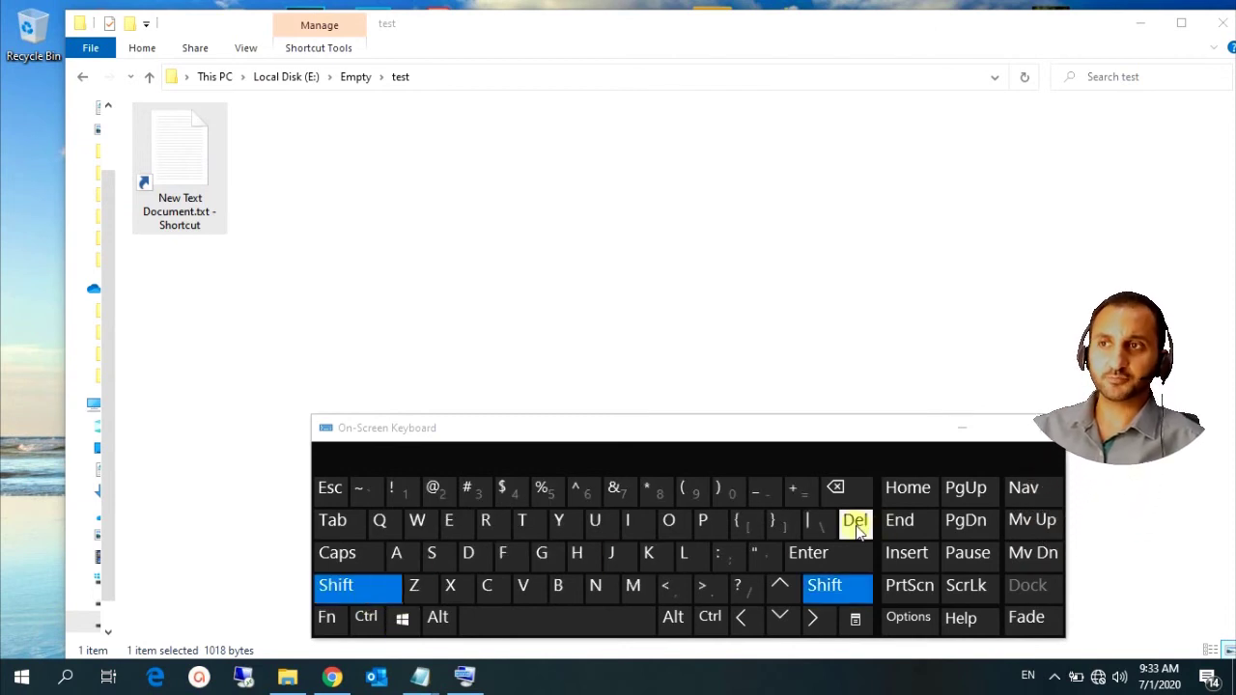
right_click(206, 156, "shift")
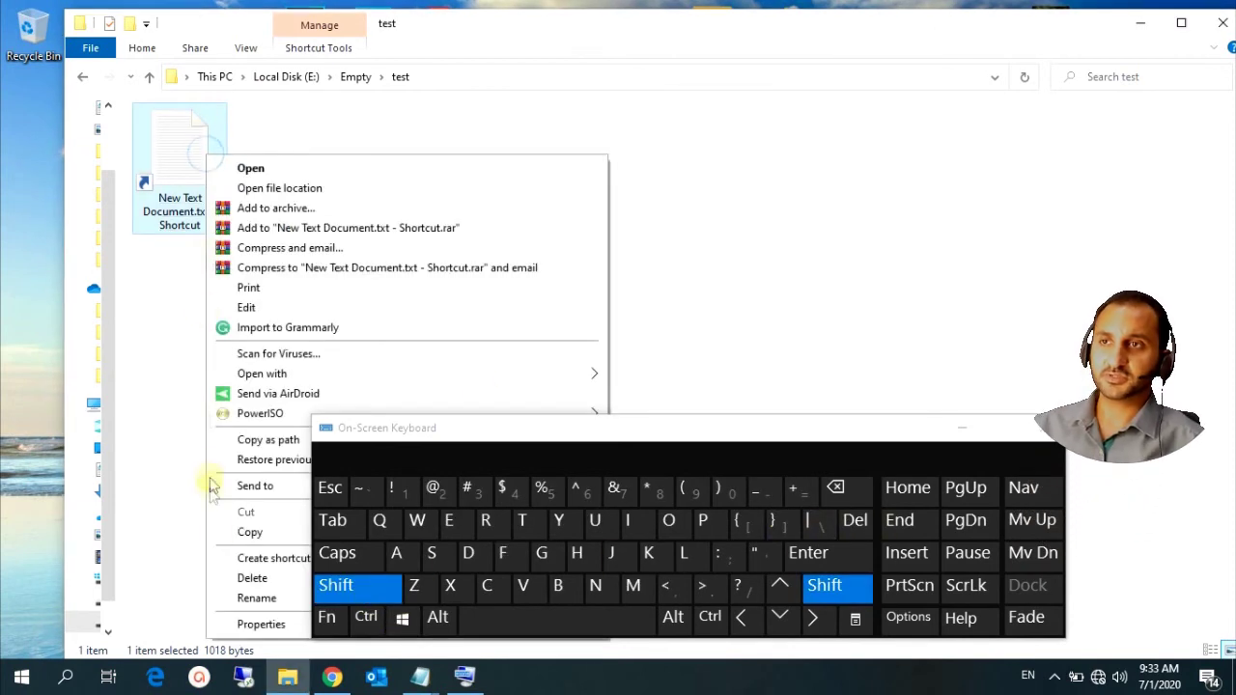
left_click(242, 578, "shift")
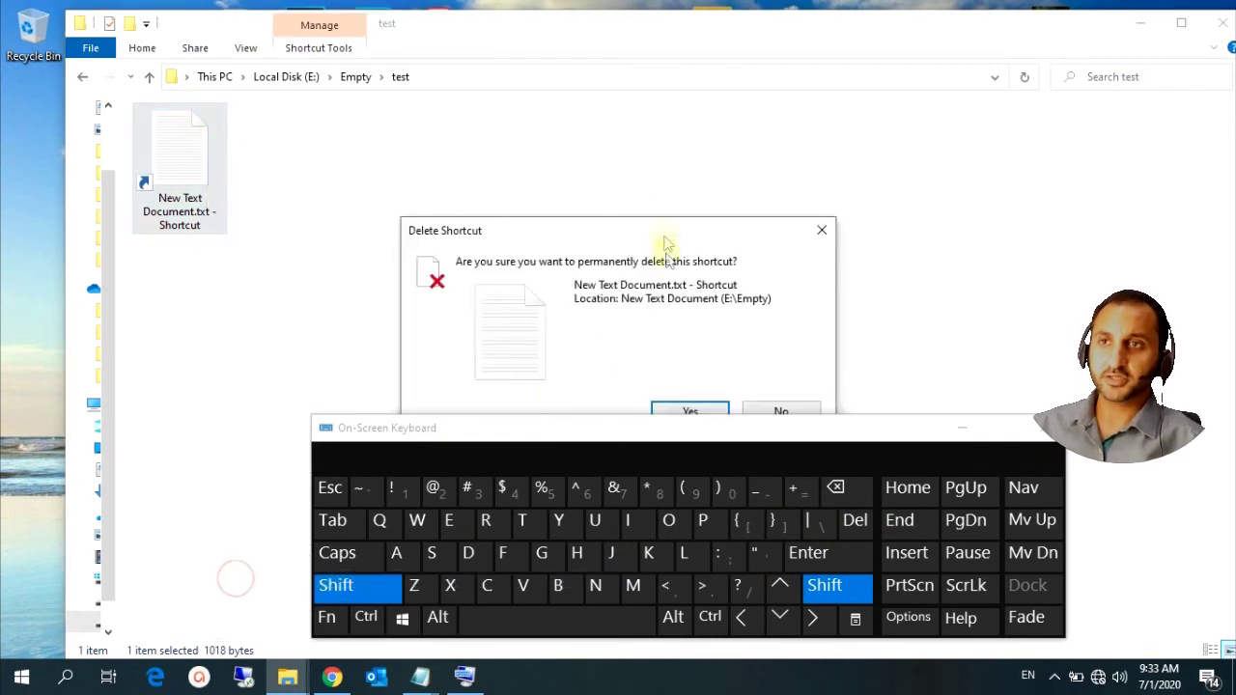
left_click_drag(652, 242, 624, 120)
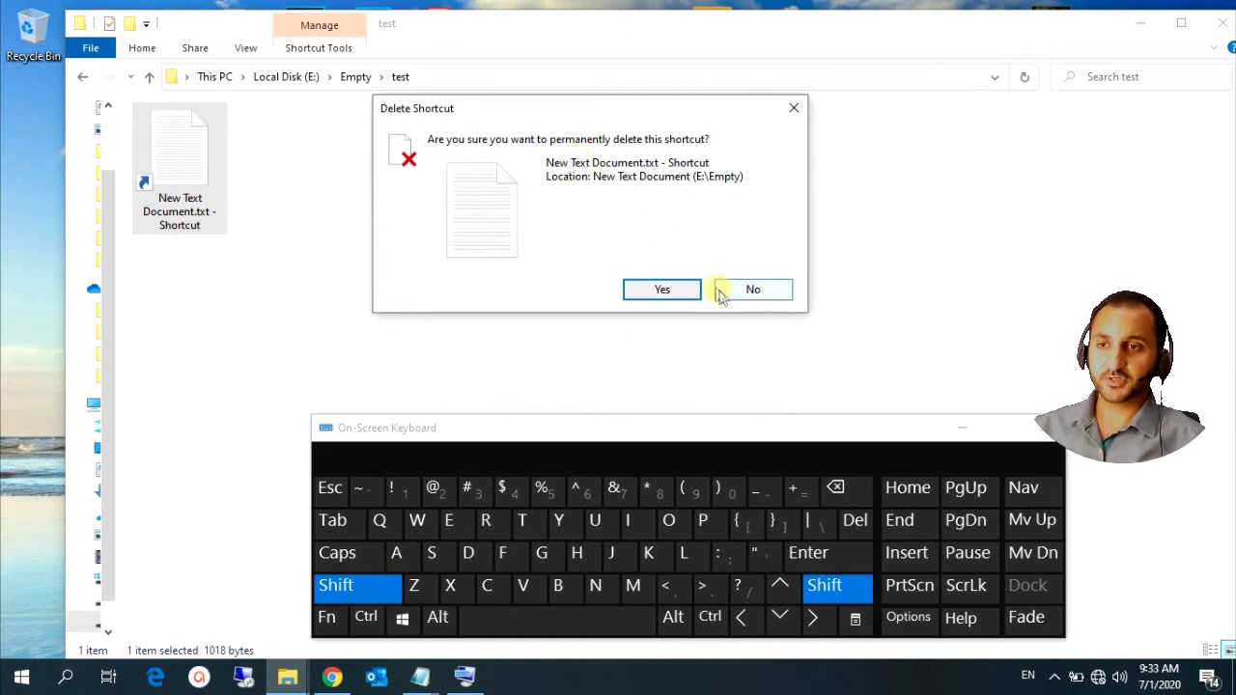
left_click(663, 289)
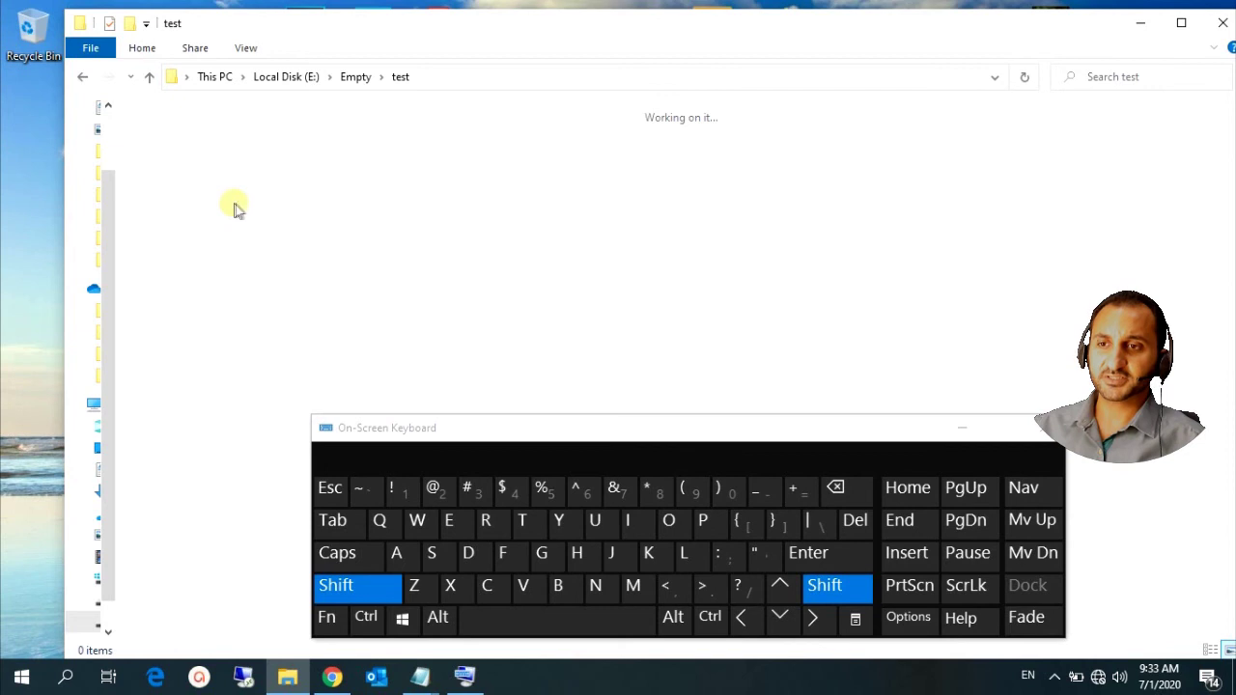
left_click(1043, 432)
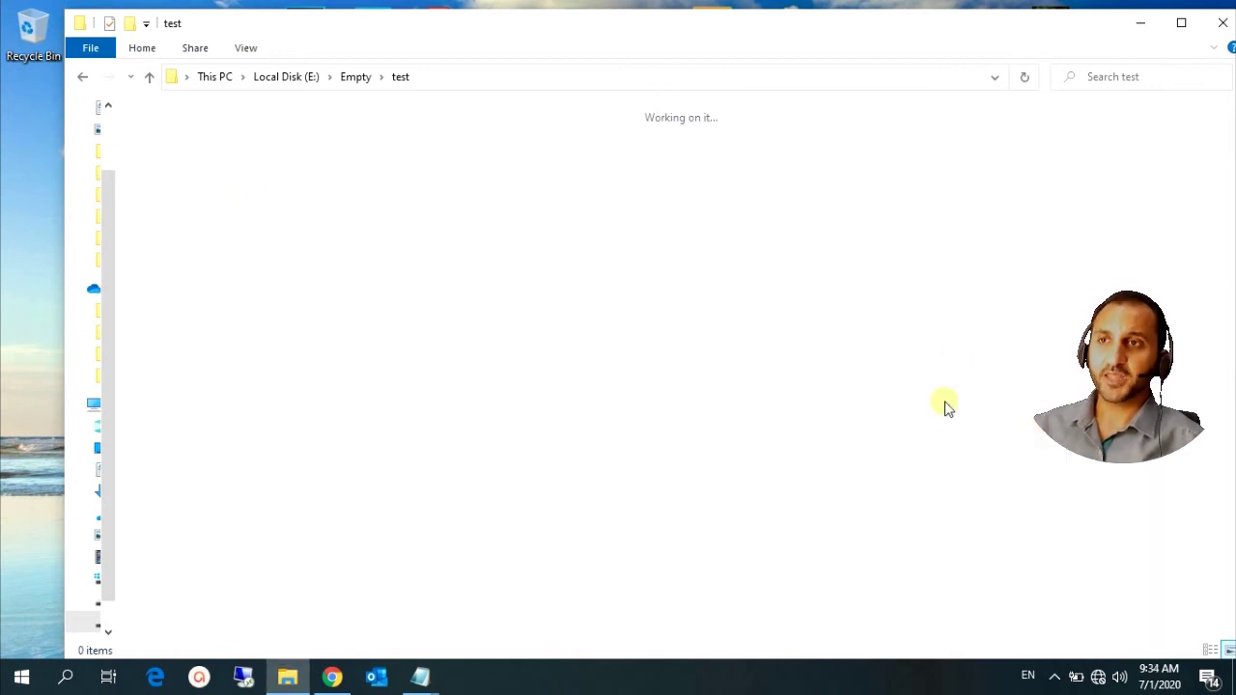
left_click(347, 77)
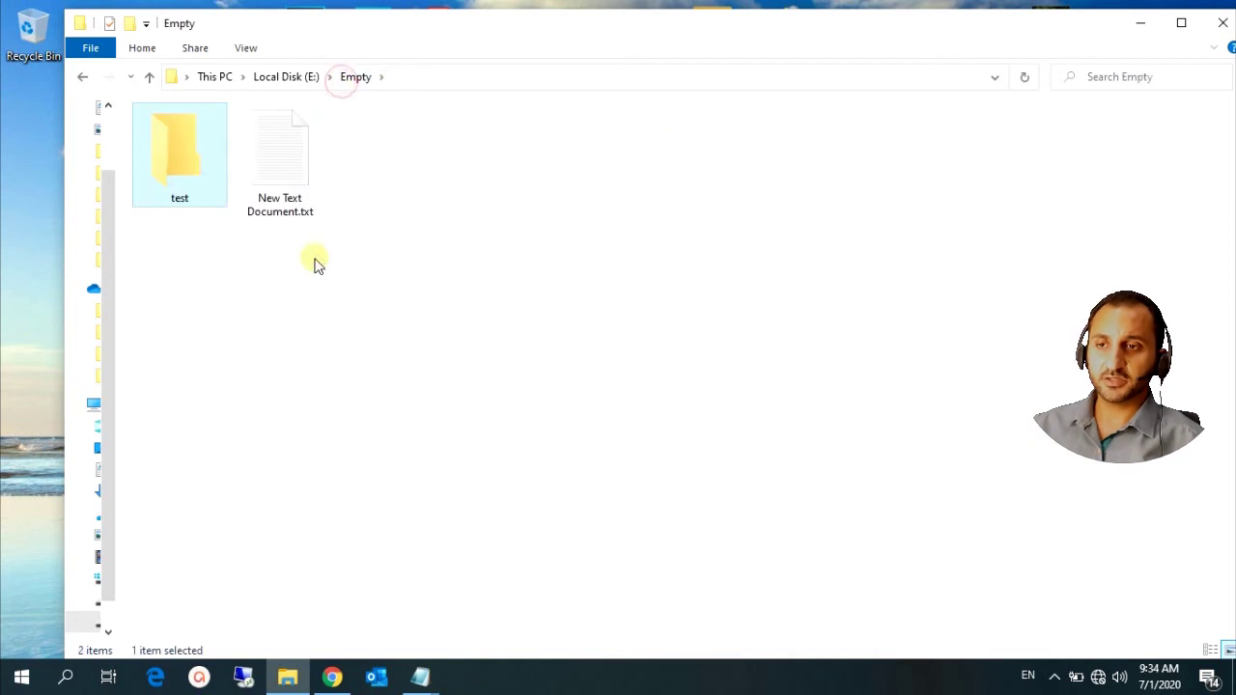